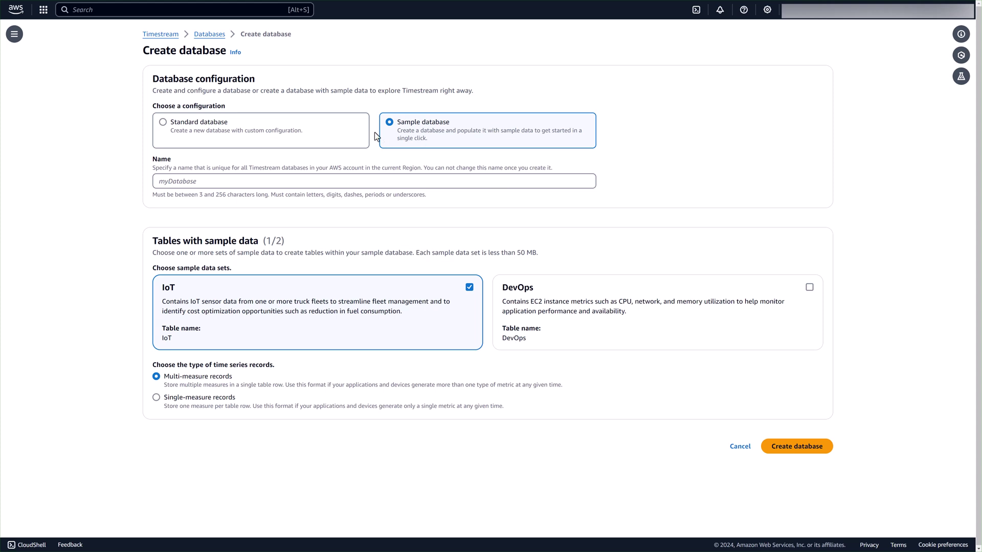
- Configure a standard database named a_vehiclemetrics, keeping the aws/timestream KMS key for encryption
left_click(318, 126)
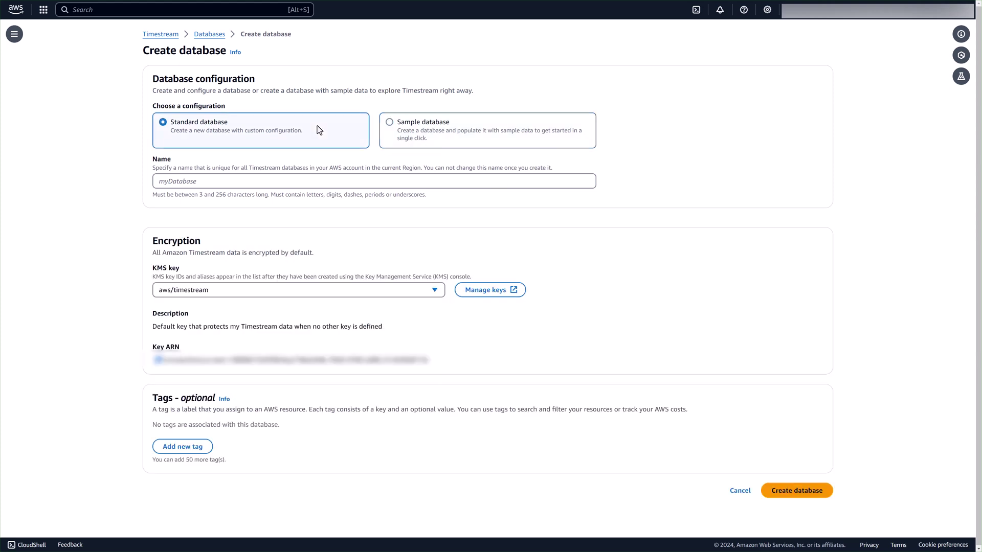
left_click(204, 187)
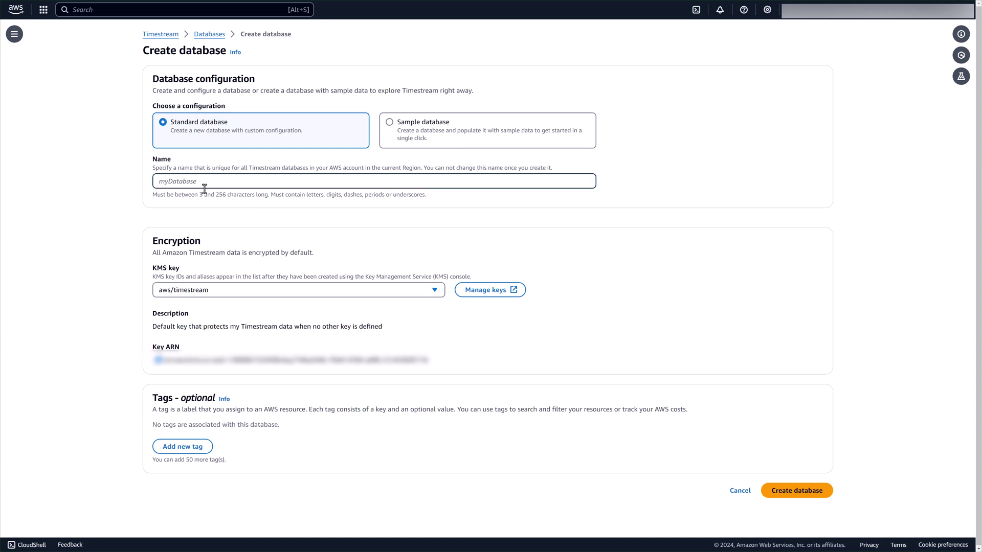
type("a")
type("wstes")
key("BackSpace")
key("BackSpace")
key("BackSpace")
key("BackSpace")
key("BackSpace")
type("vehci")
key("BackSpace")
key("BackSpace")
key("BackSpace")
type("_vehiclemetrics")
left_click(199, 292)
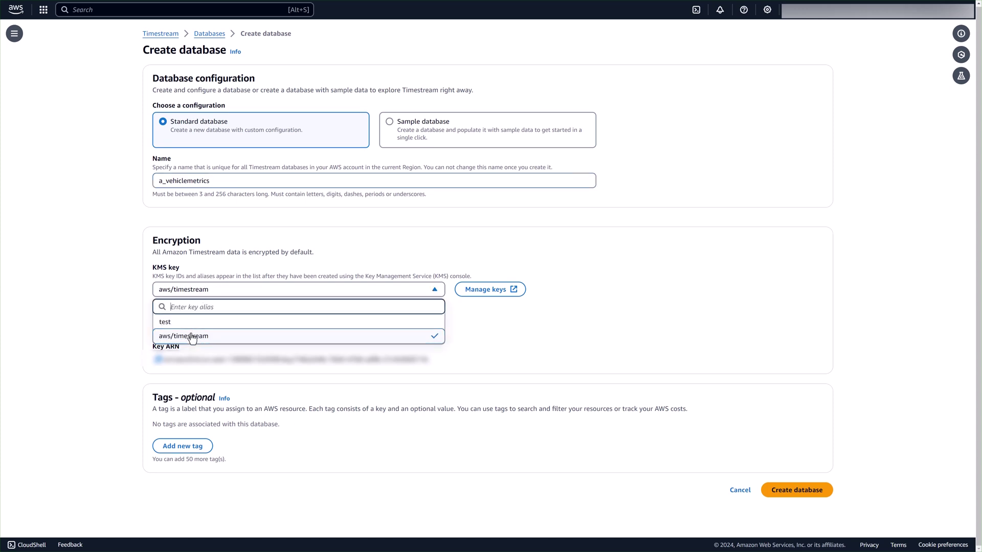
left_click(109, 280)
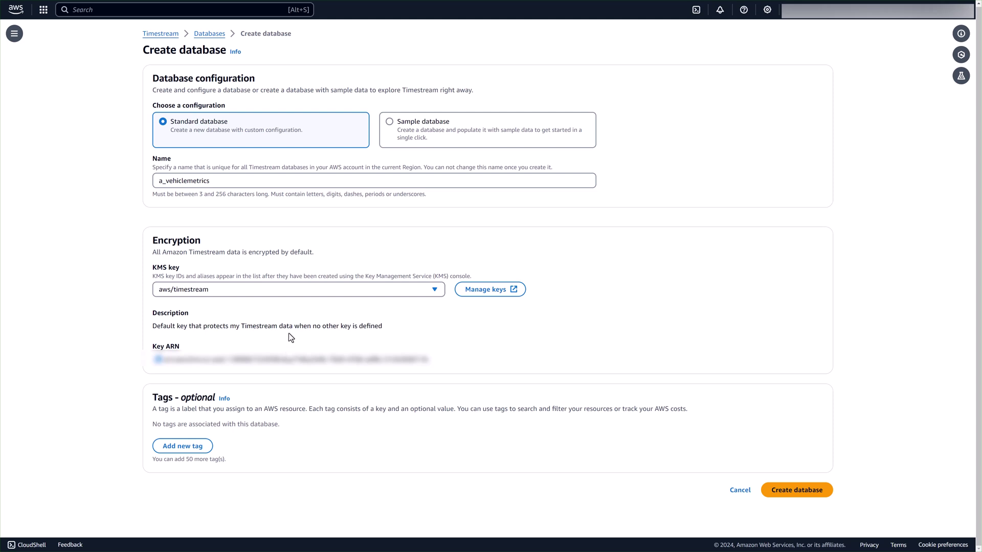
- Add a tag with key test and value test, and create the database
left_click(188, 448)
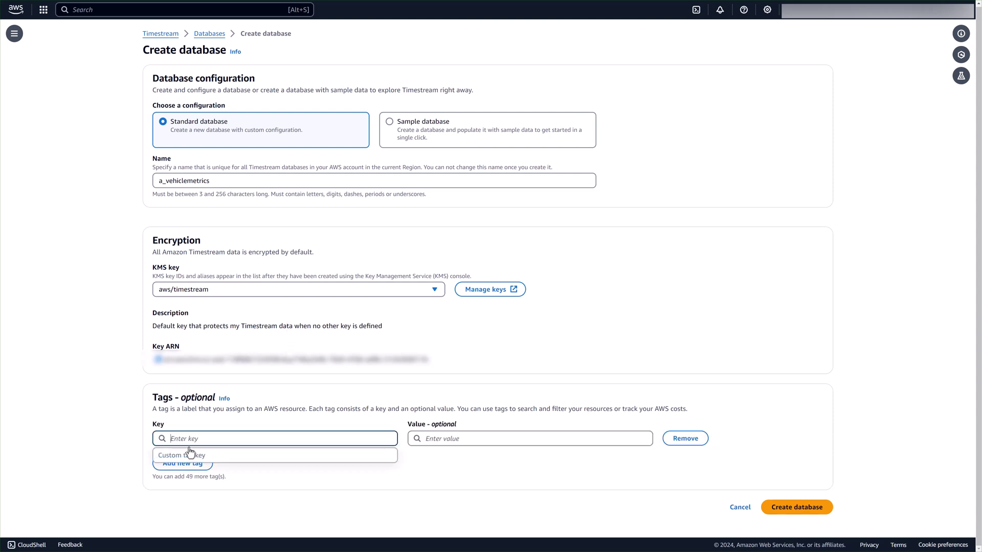
type("test")
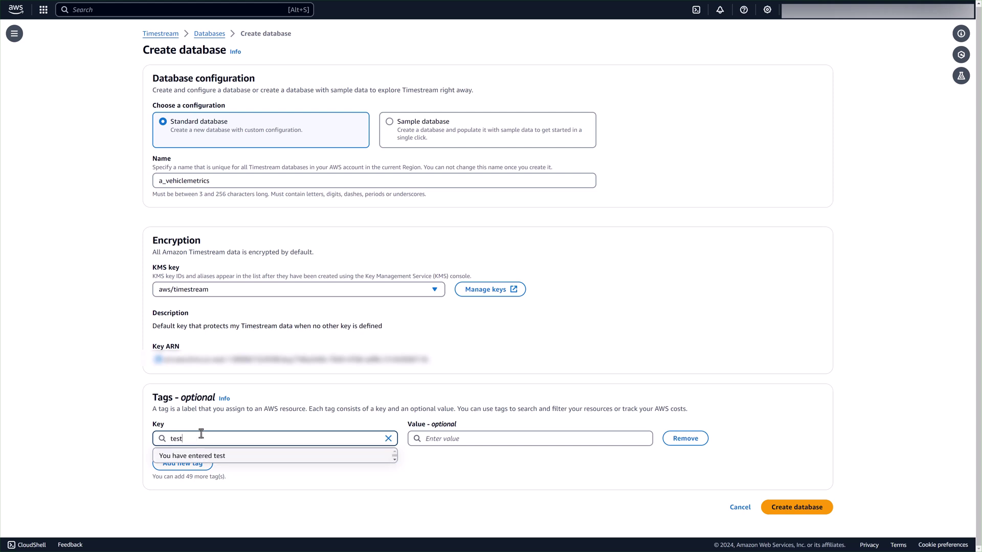
left_click(488, 441)
type("test")
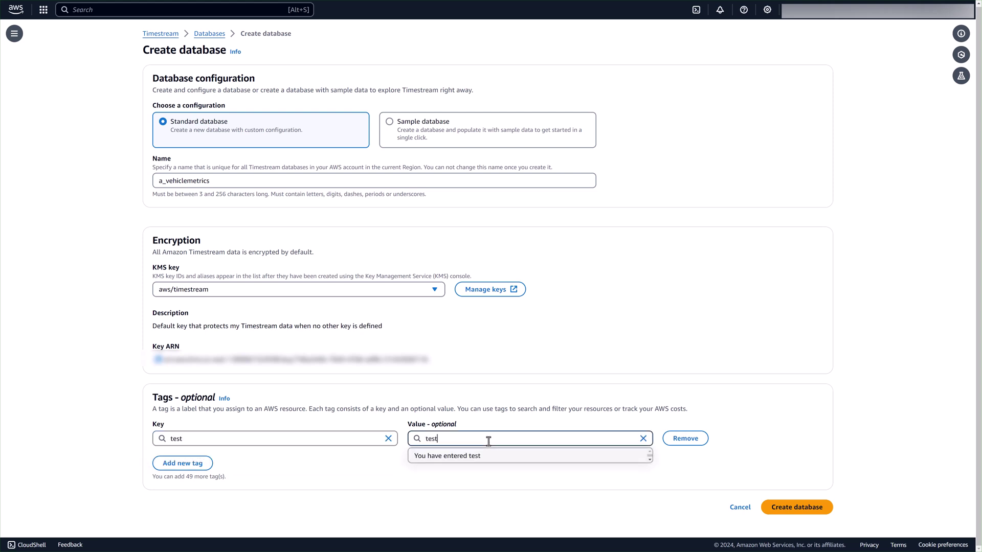
left_click(315, 479)
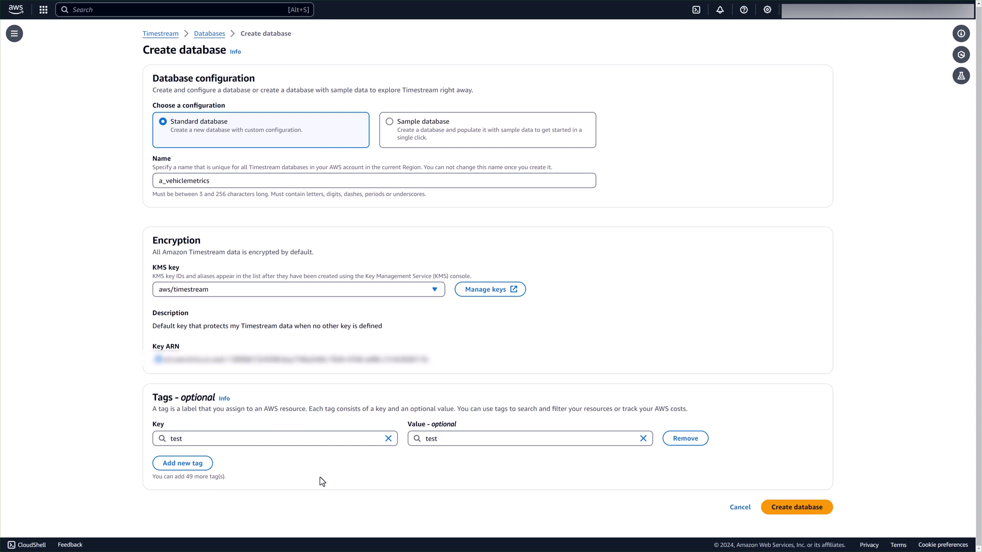
left_click(794, 507)
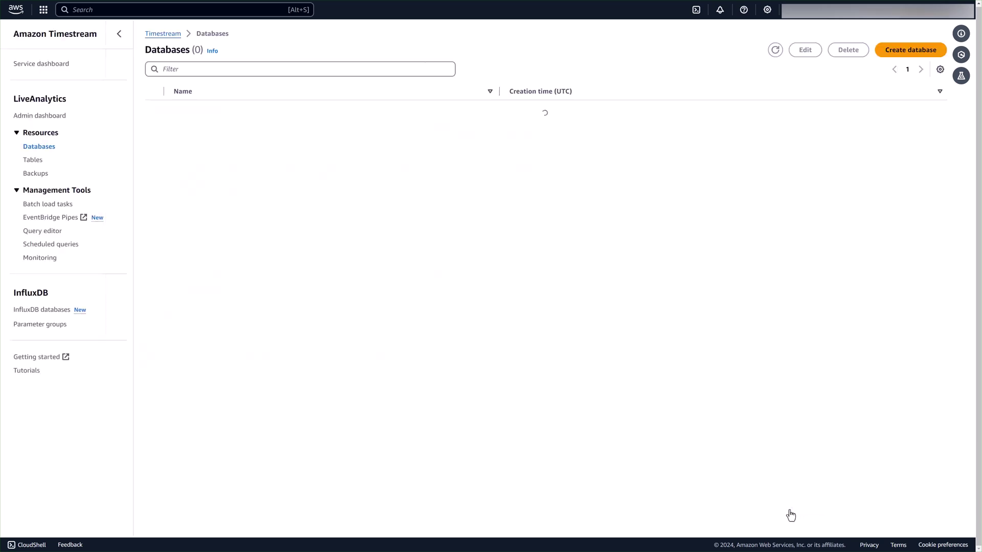
- Filter the databases by a_ve and open the table list of a_vehiclemetrics
left_click(187, 96)
type("a_ve")
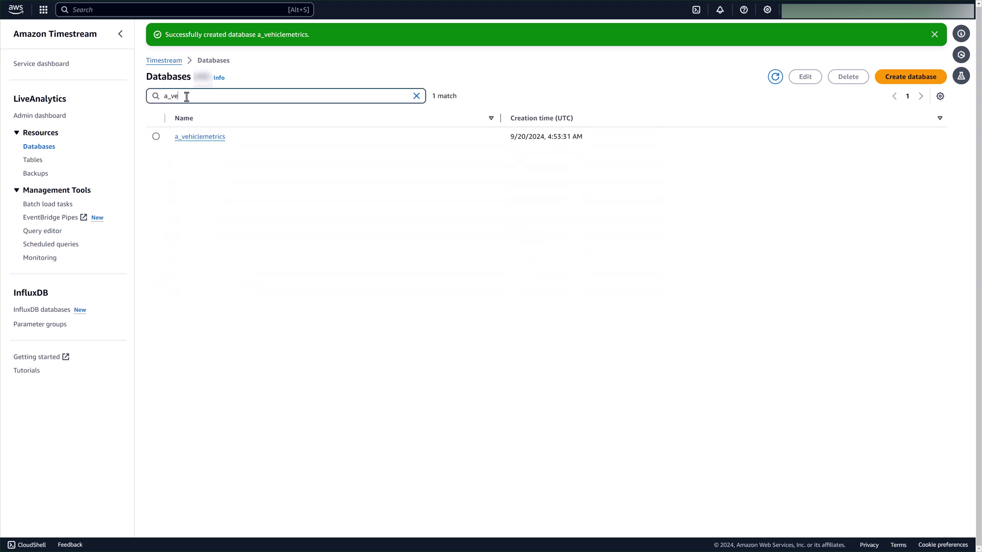
left_click(204, 137)
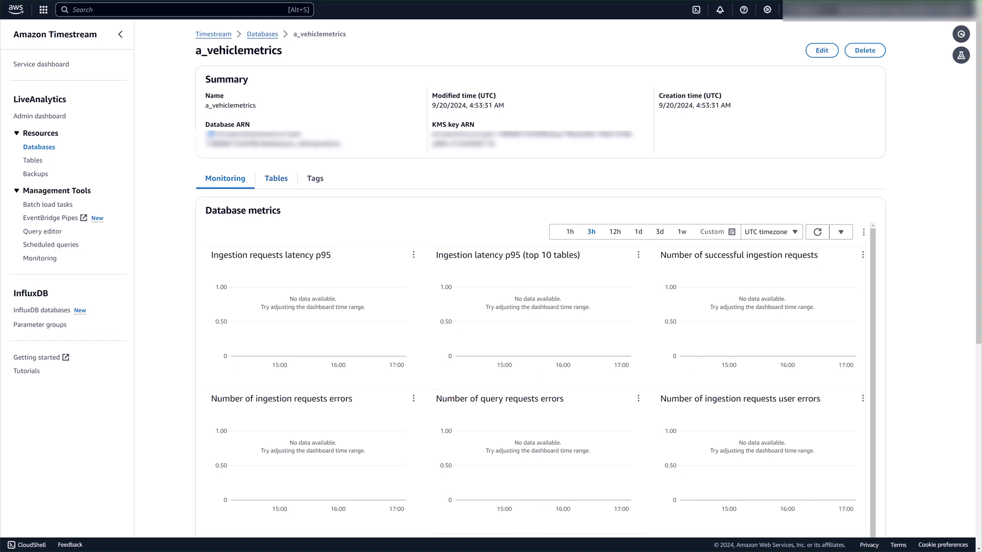
left_click(277, 178)
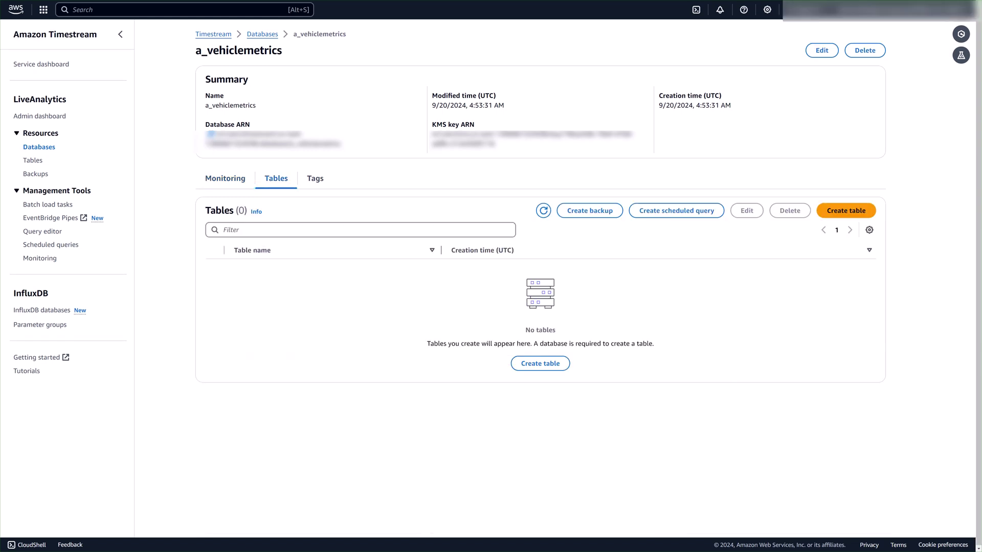
- Start a new table in the a_vehiclemetrics database and name it vehiclemetrics
left_click(846, 210)
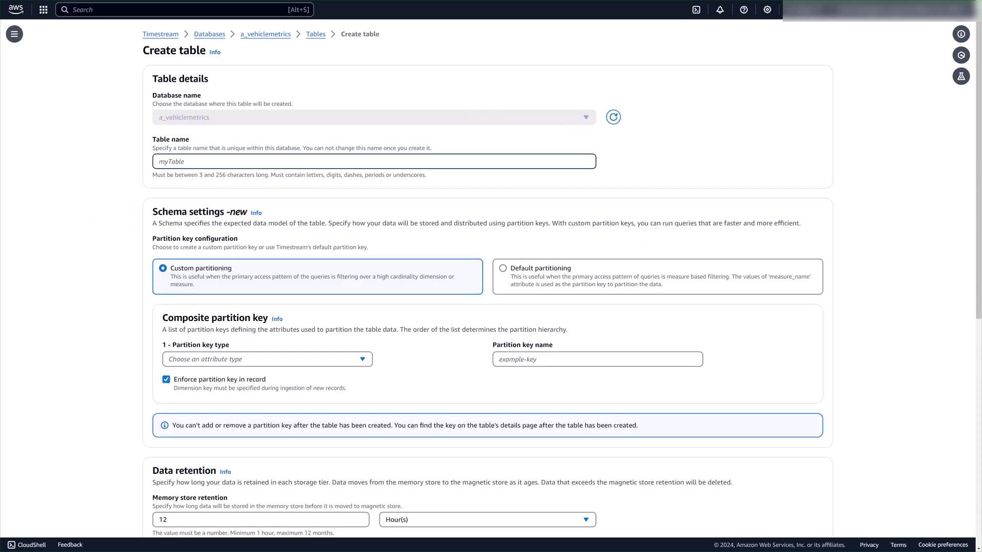
type("vheicle")
key("BackSpace")
key("BackSpace")
key("BackSpace")
type("ehi")
type("cile")
key("BackSpace")
key("BackSpace")
type("iclemetrics")
- Use custom partitioning for the table, with a Dimension partition key named vehicle_id
scroll(491, 276, "down", 1)
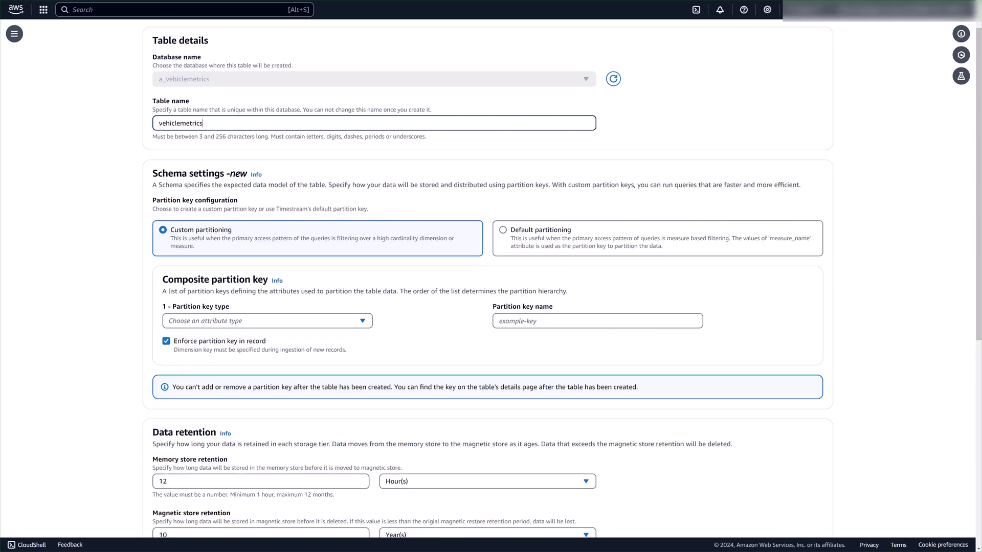
scroll(491, 276, "down", 1)
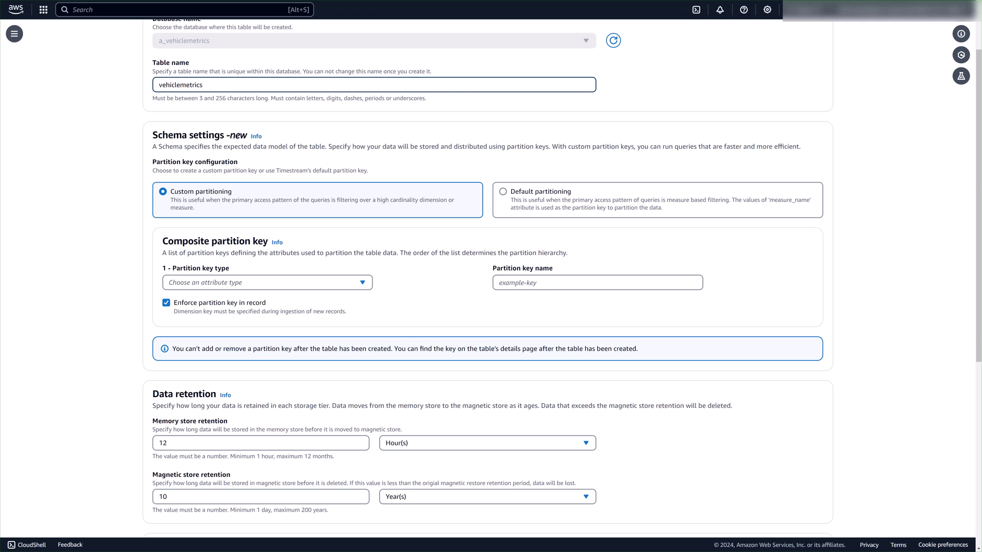
left_click(503, 191)
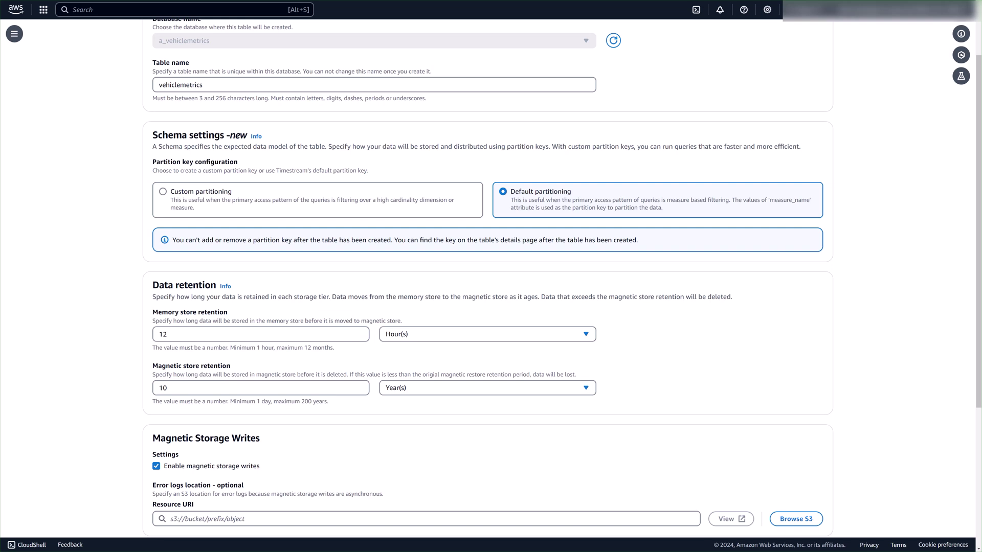
left_click(163, 191)
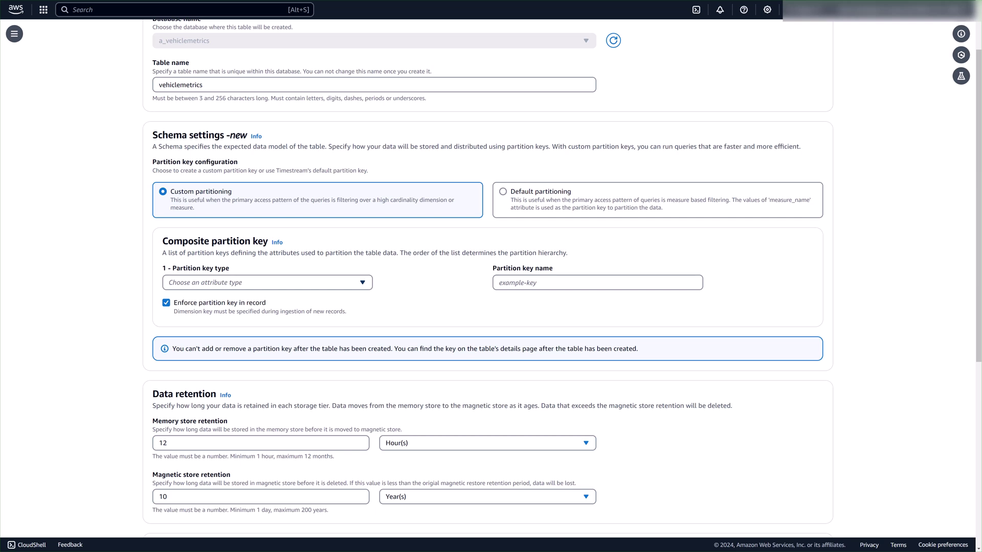
left_click(267, 283)
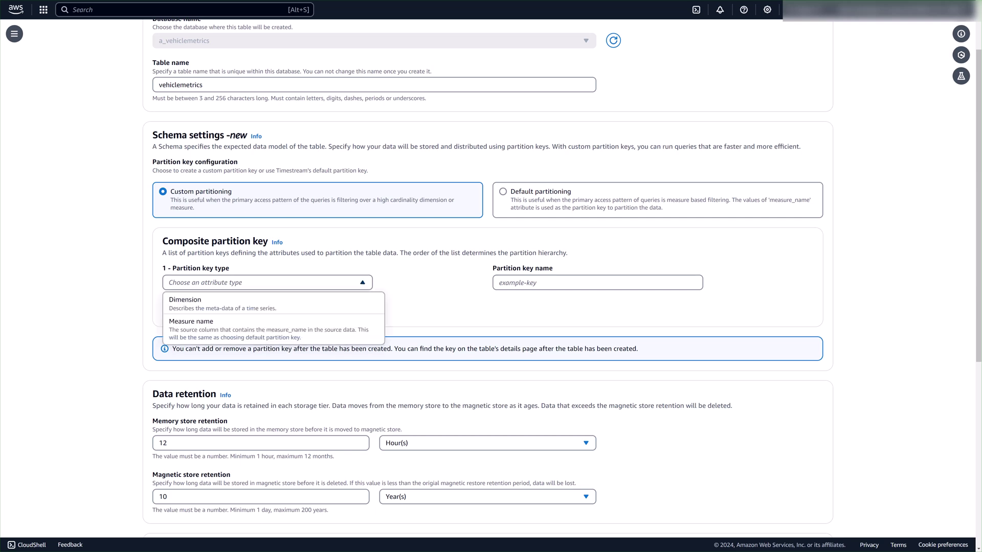
left_click(267, 303)
left_click(597, 283)
type("vehicle_id")
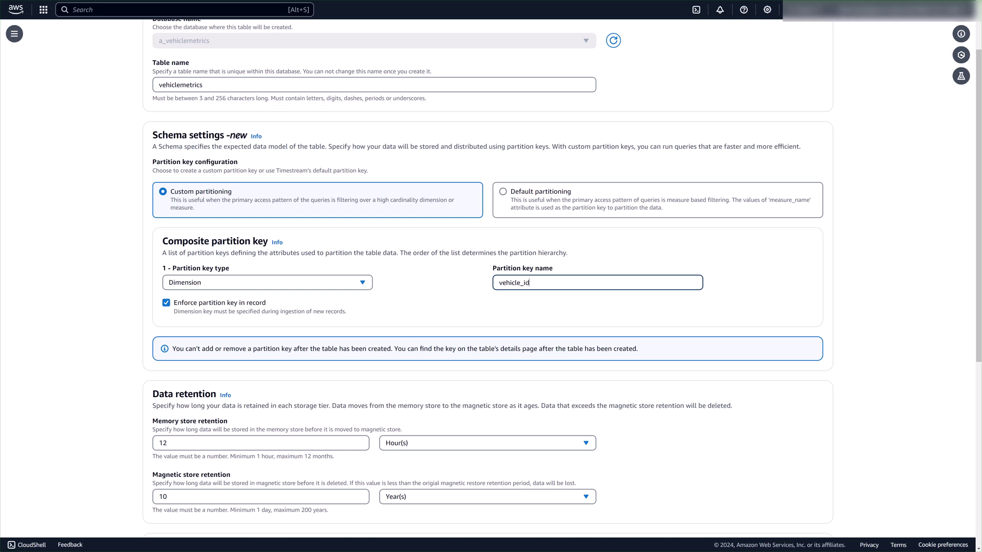
key("ctrl+a")
left_click(516, 282)
- Set the memory store retention to 1 hour and create the table
scroll(517, 282, "down", 1)
scroll(490, 279, "down", 7)
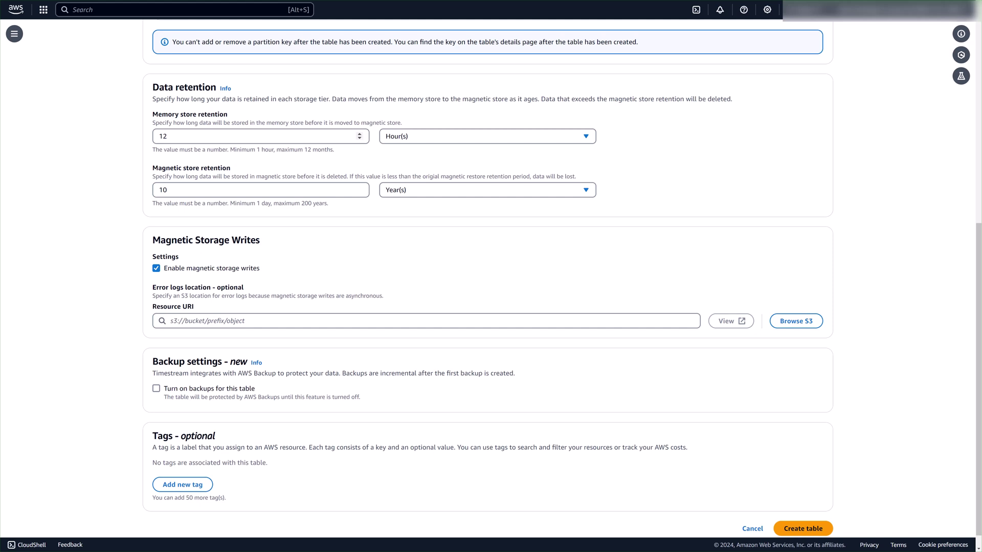
left_click_drag(176, 137, 158, 137)
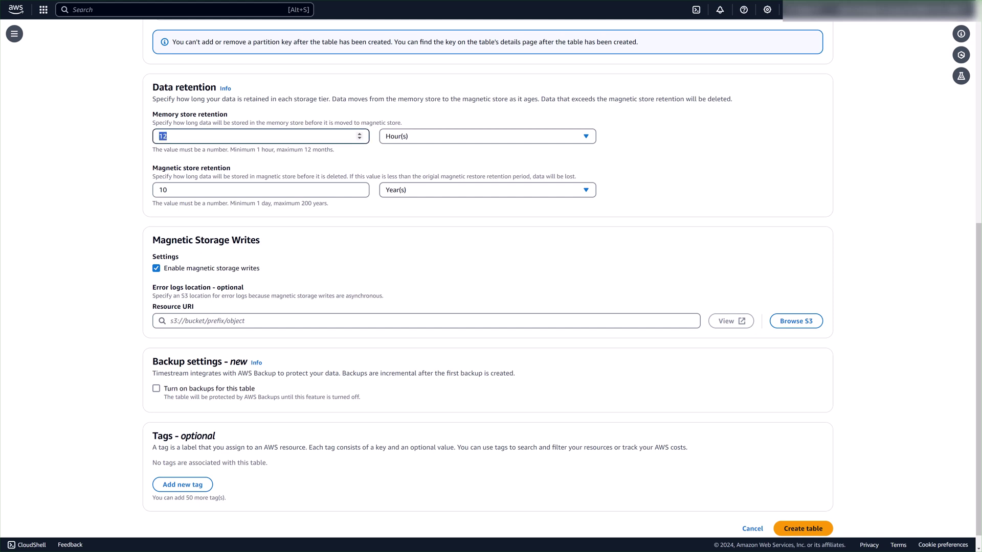
type("1")
left_click(168, 189)
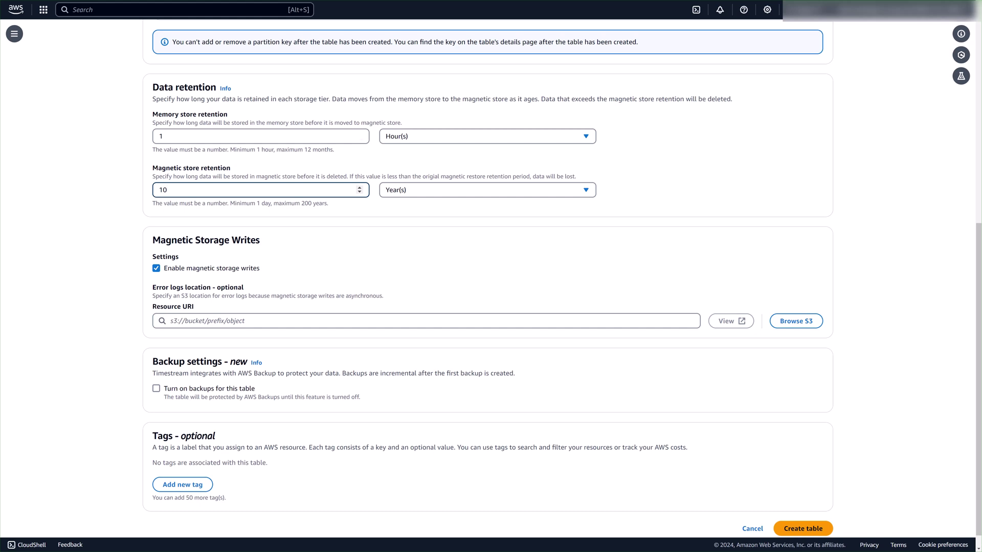
double_click(192, 168)
left_click(245, 168)
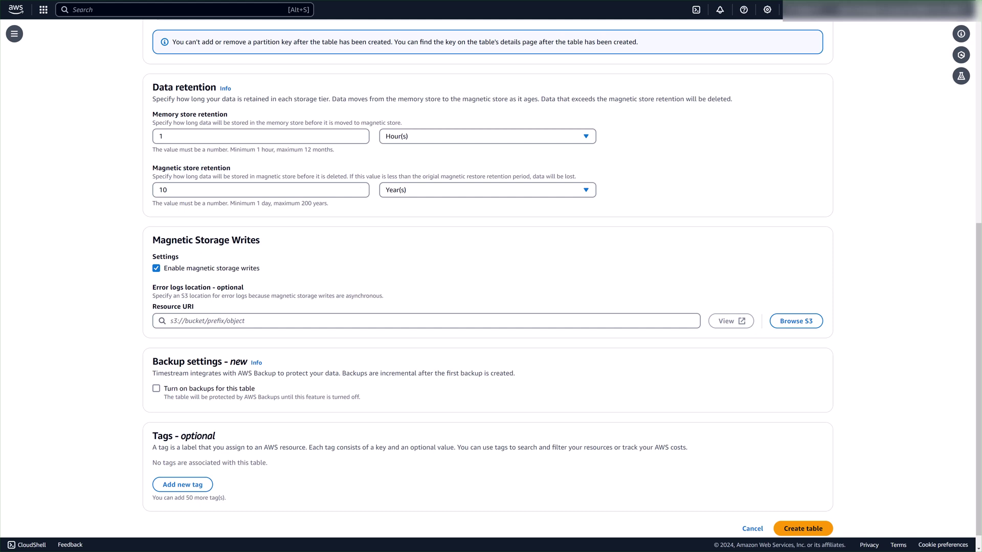
scroll(490, 282, "down", 1)
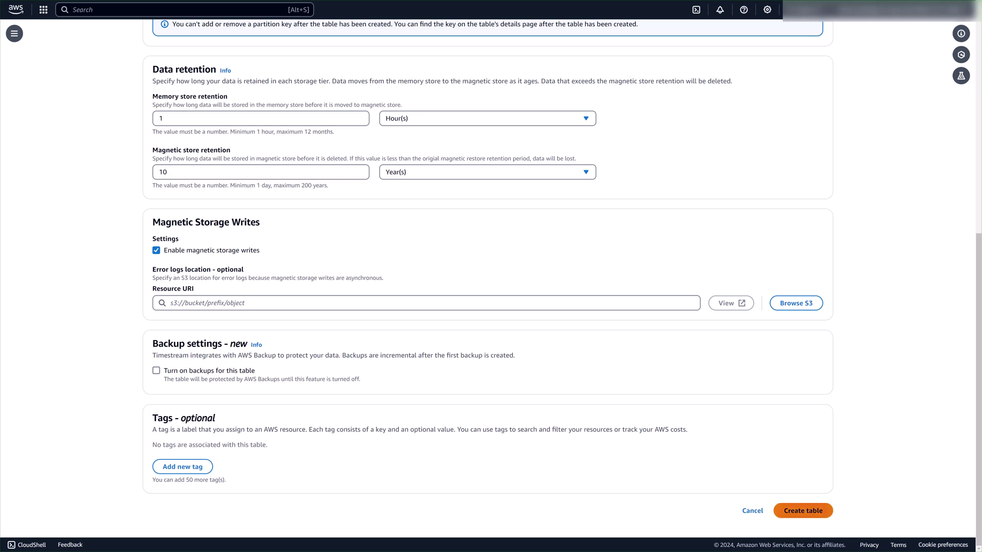
left_click(803, 511)
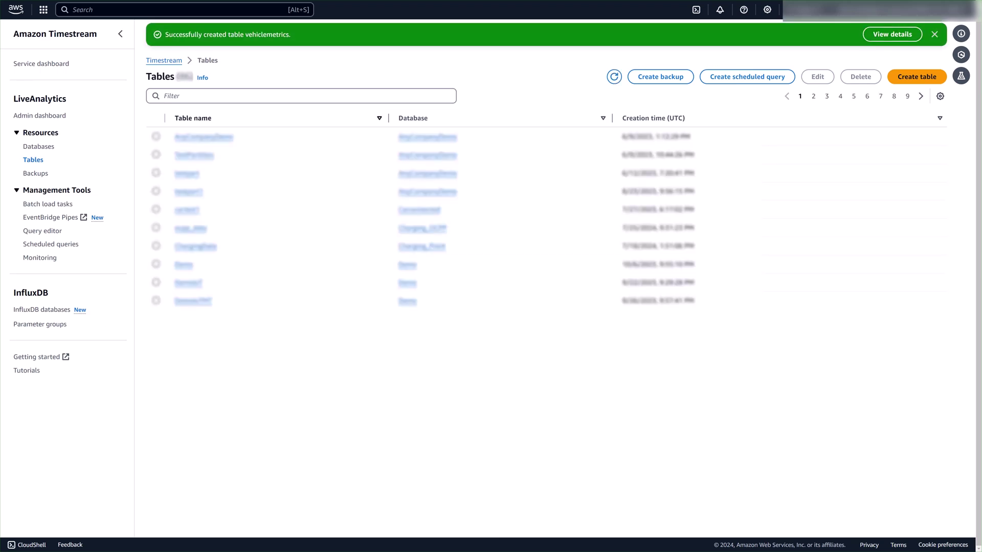
- Filter the tables by veh and open vehiclemetrics to review its backup jobs, partition key configuration and schema settings
type("veh")
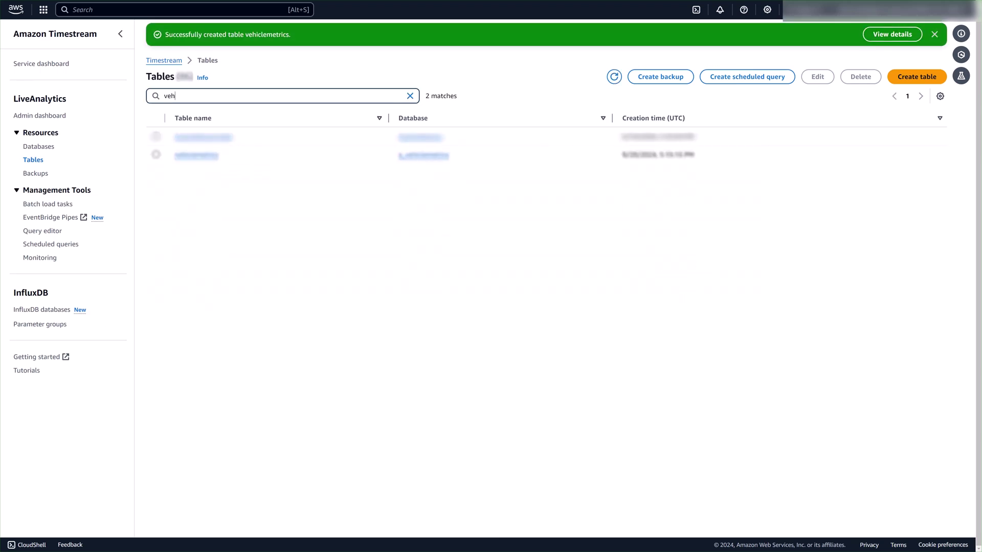
left_click(196, 156)
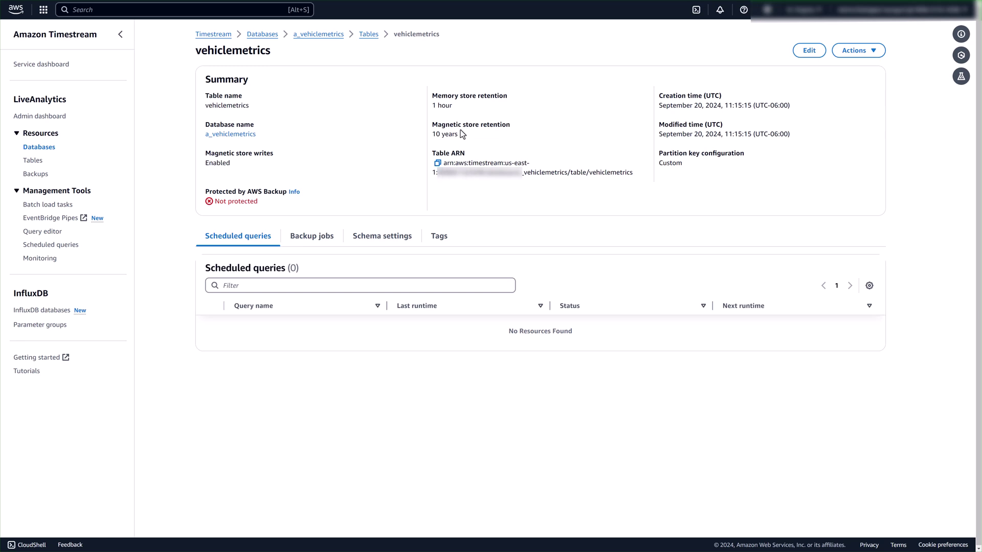
left_click(309, 240)
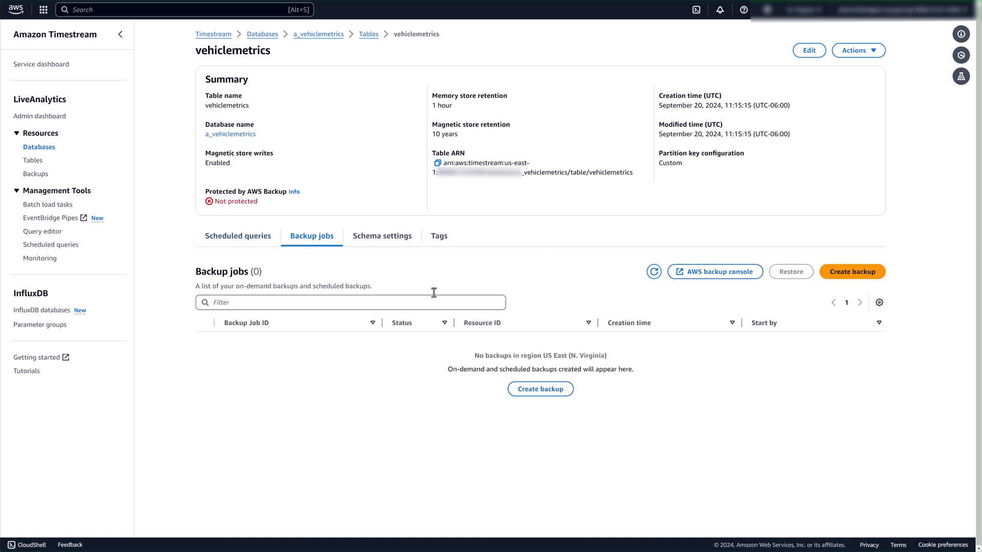
left_click_drag(696, 169, 655, 155)
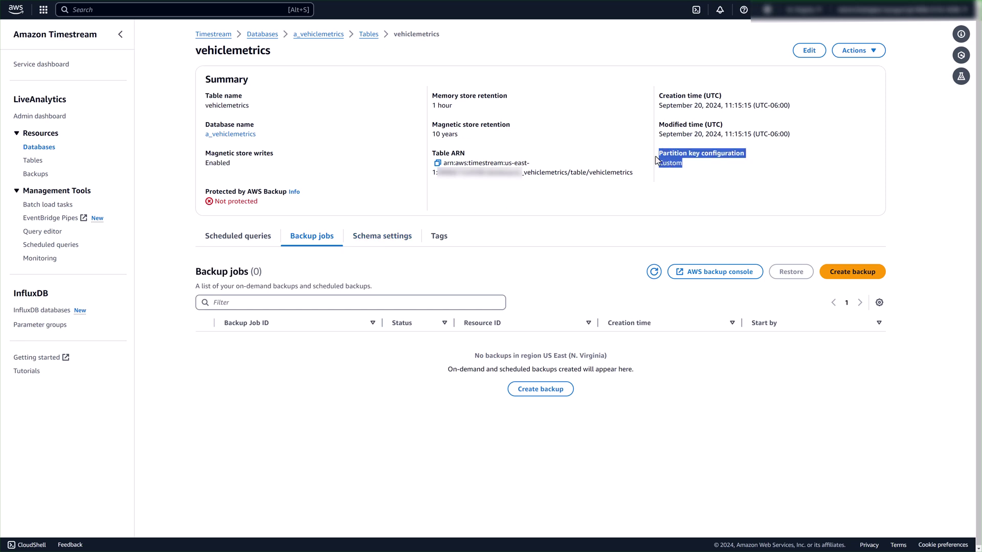
left_click(401, 236)
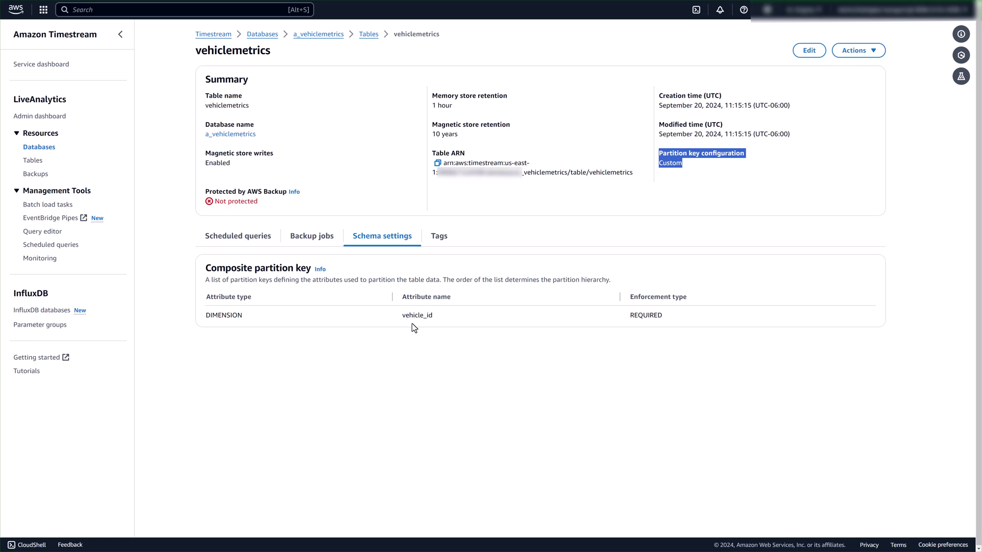
left_click_drag(401, 318, 427, 320)
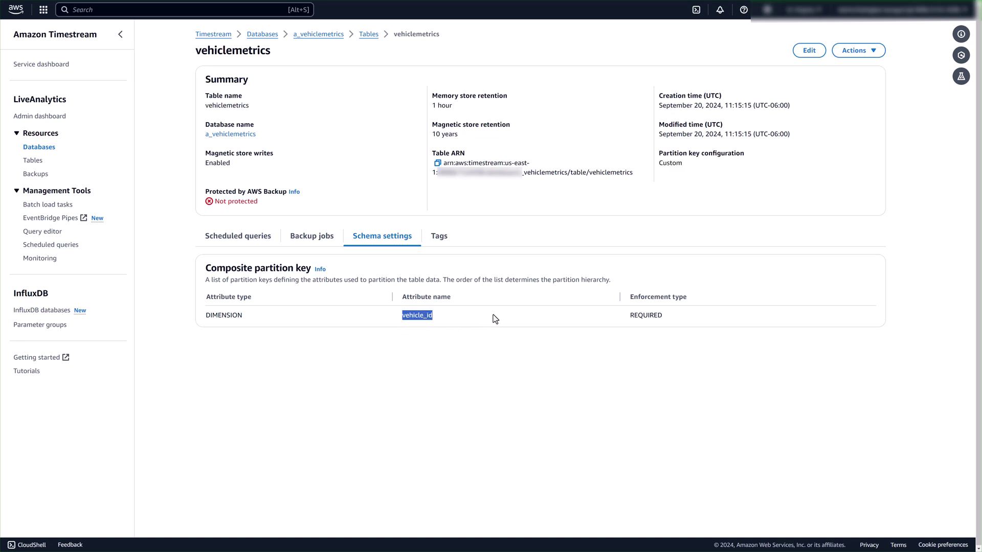
left_click(658, 233)
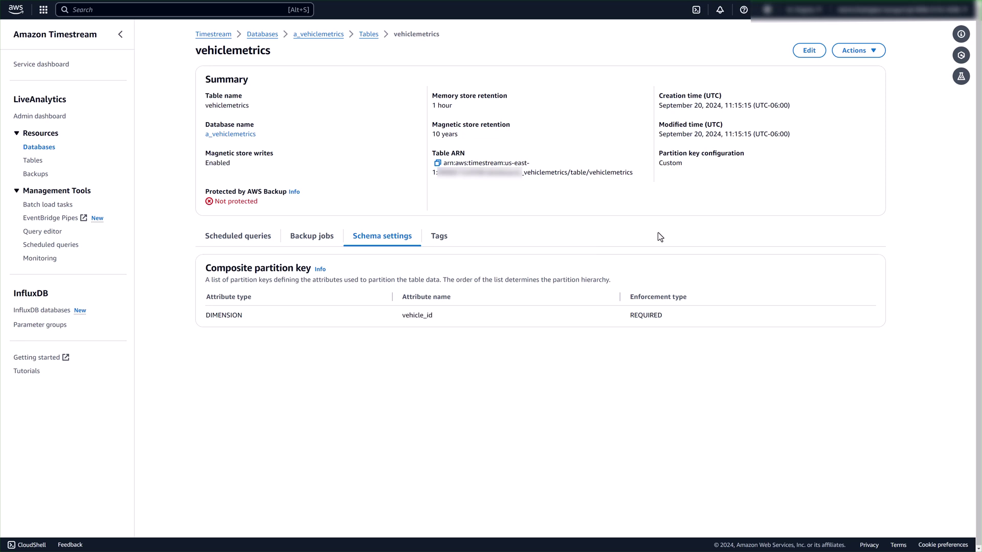
- Open a query on the vehiclemetrics table and run the prefilled SELECT for the 10 latest data points from the past 15 minutes
left_click(864, 54)
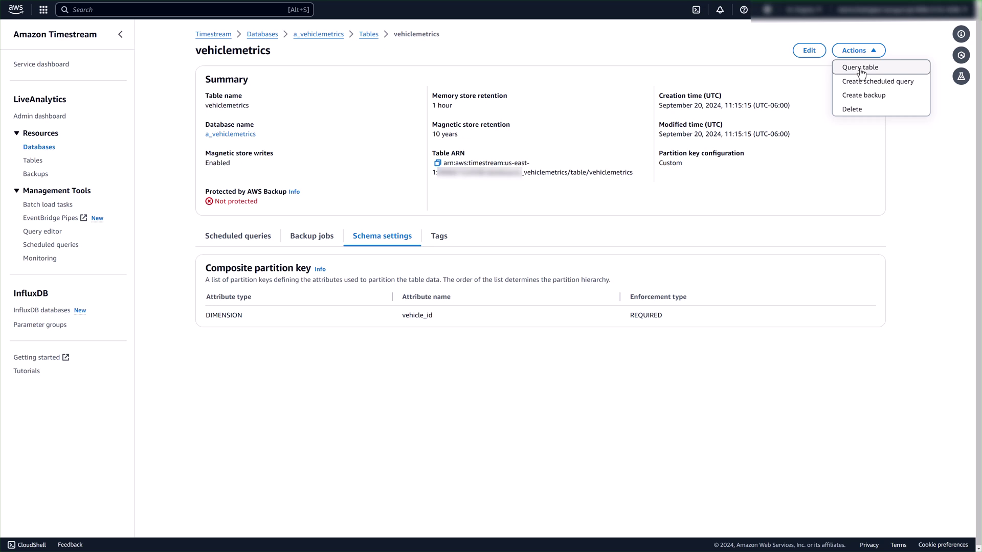
left_click(859, 72)
left_click(376, 232)
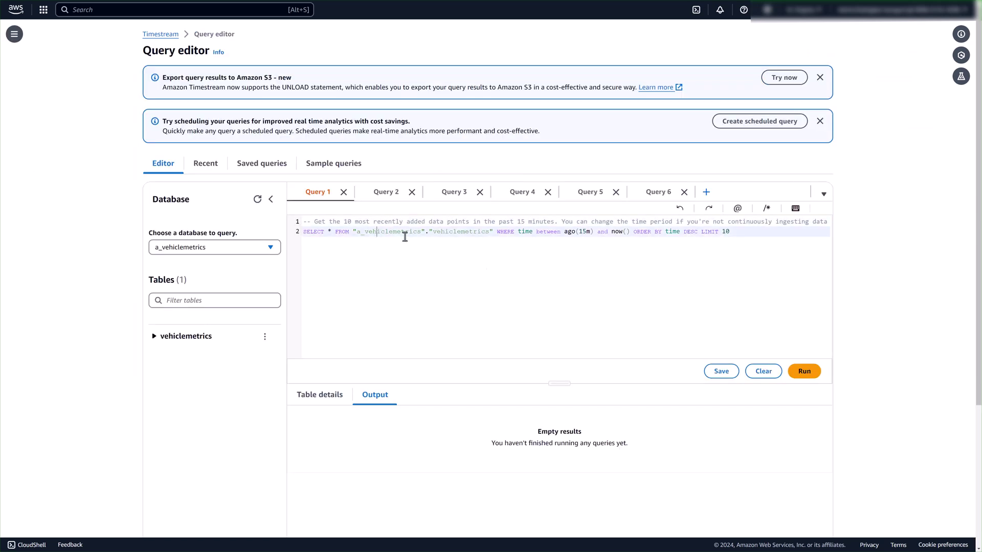
left_click(812, 376)
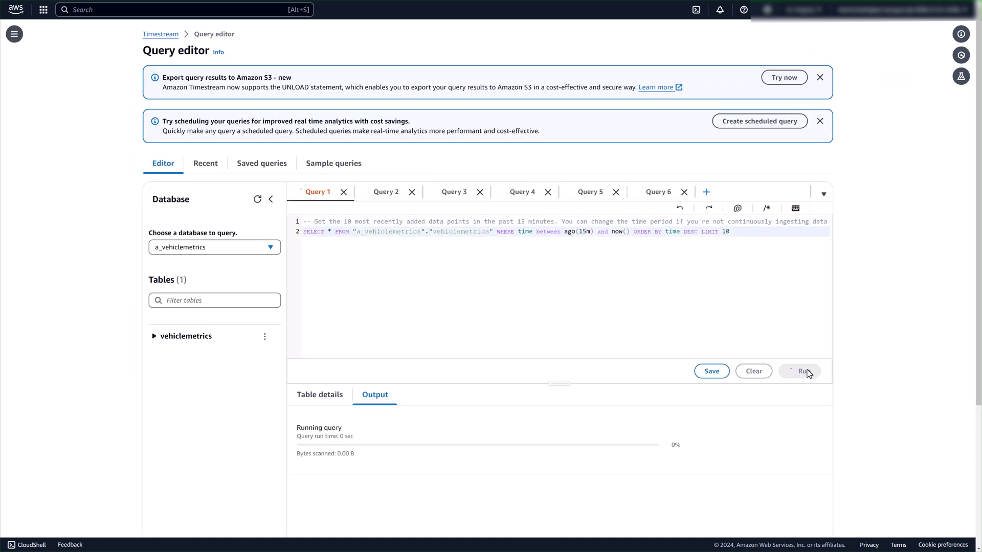
- Switch from Timestream to EventBridge Pipes and start a new pipe named vehiclemetric_pipes
scroll(416, 474, "down", 1)
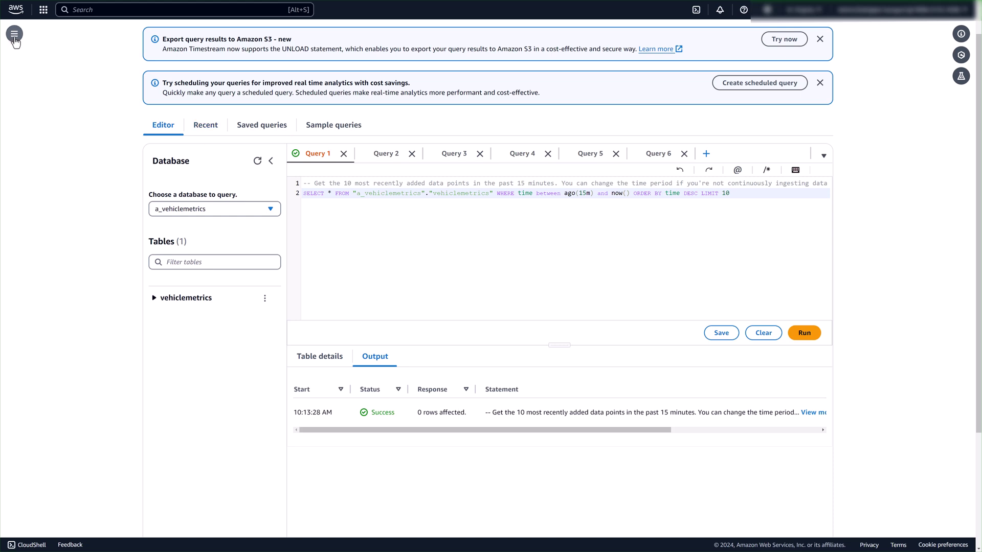
left_click(14, 37)
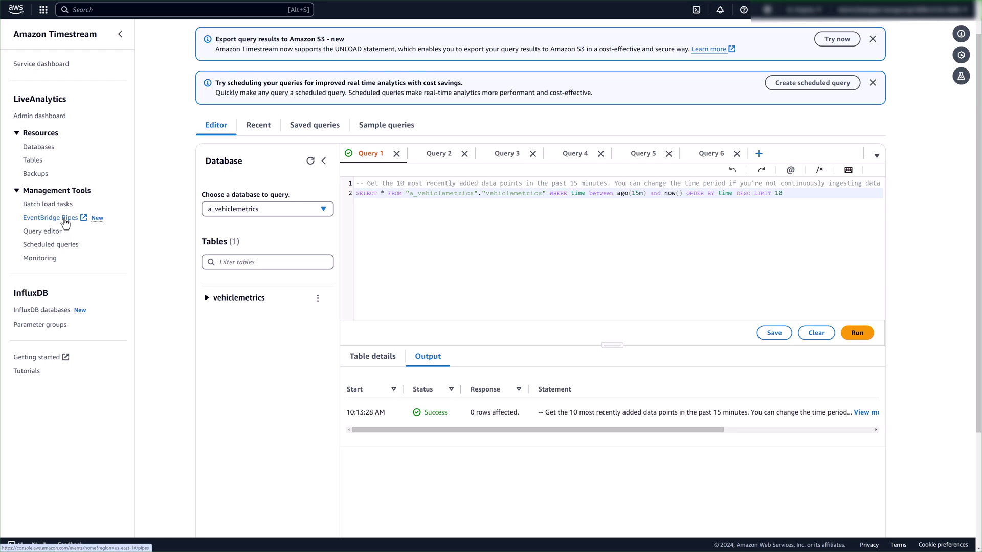
left_click(65, 220)
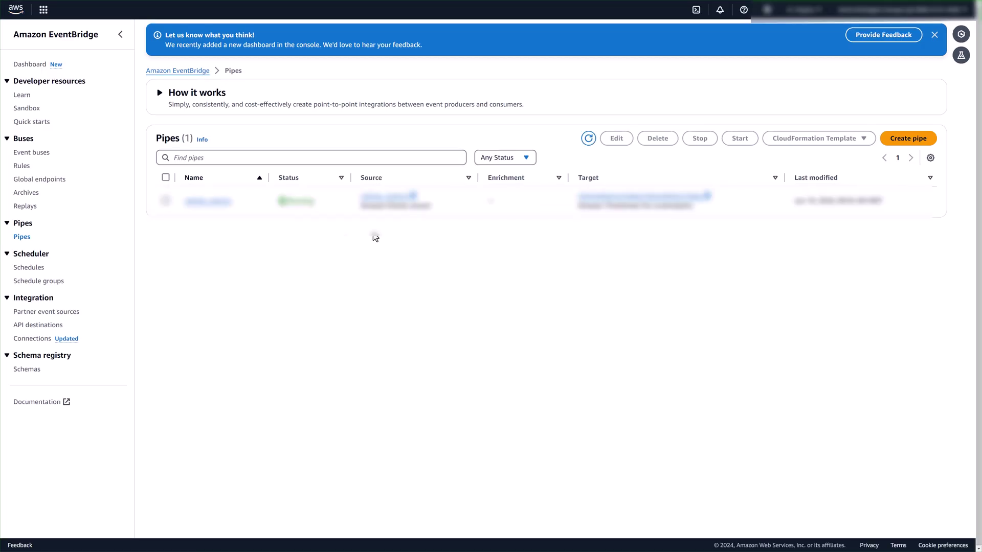
left_click(904, 142)
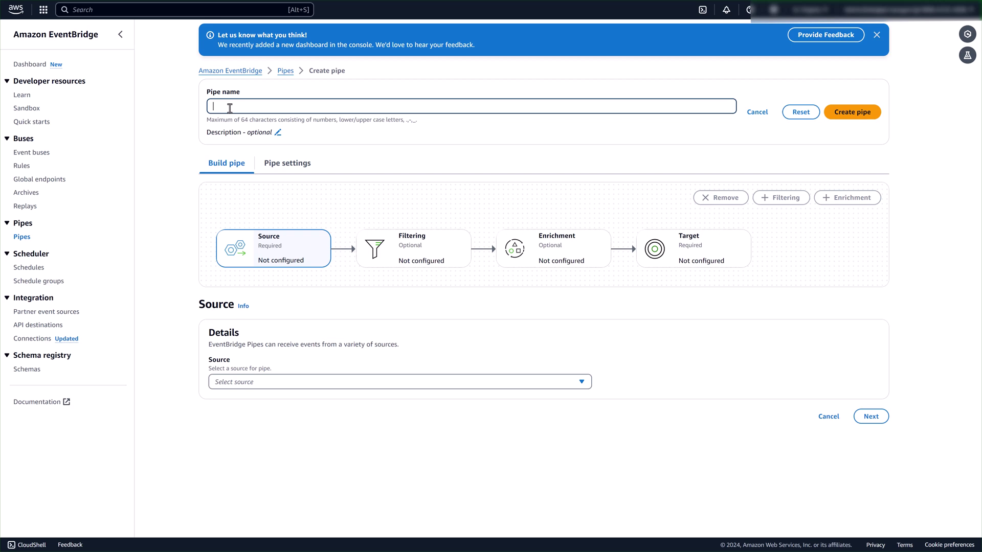
type("vehiclemetric_pipes")
left_click(177, 140)
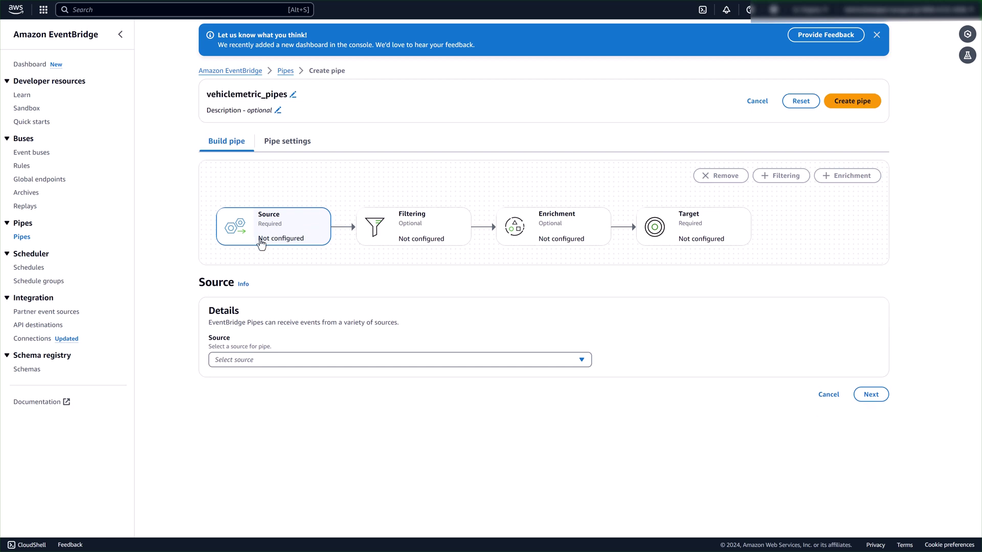
- Set the pipe's source to Kinesis, using the vehiclemetrics stream
left_click(275, 365)
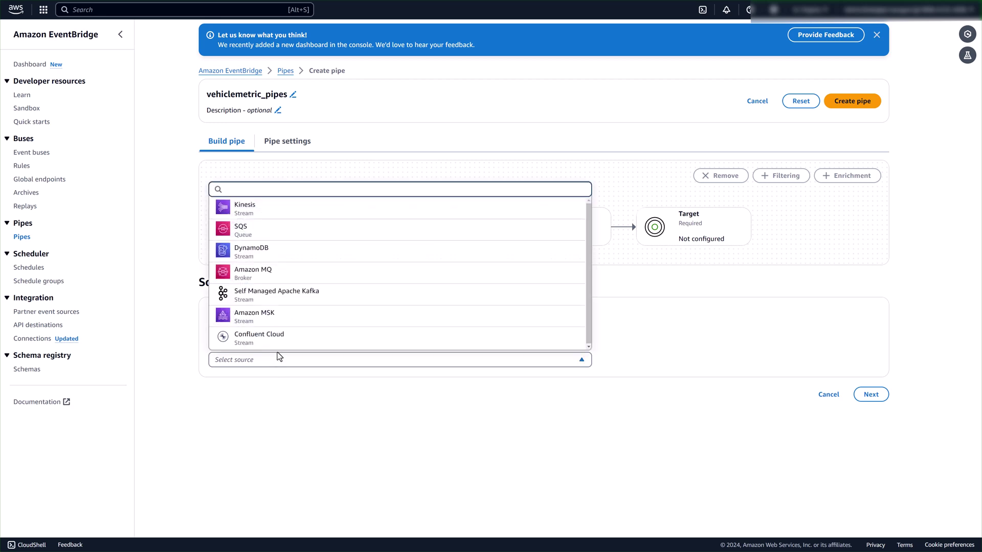
left_click(248, 218)
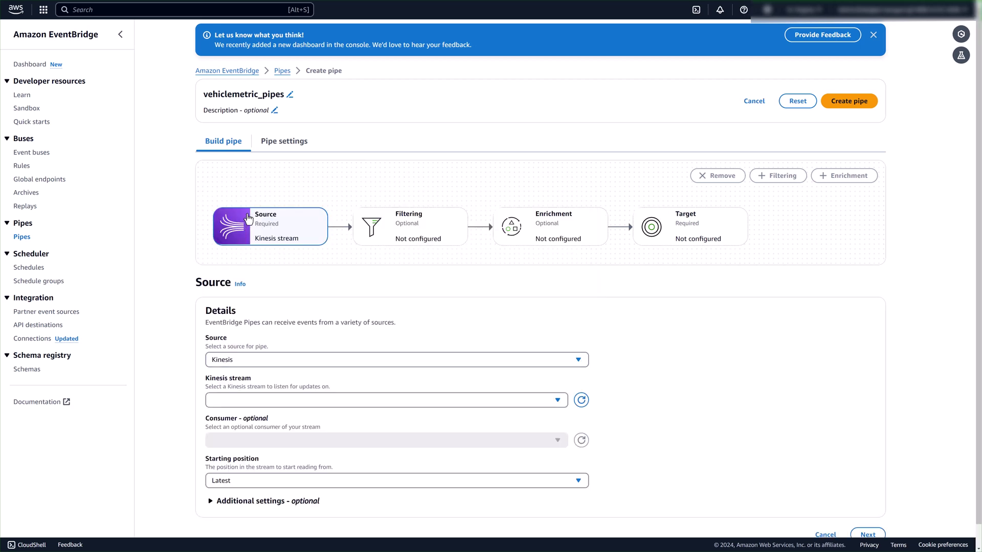
scroll(287, 343, "down", 1)
left_click(299, 378)
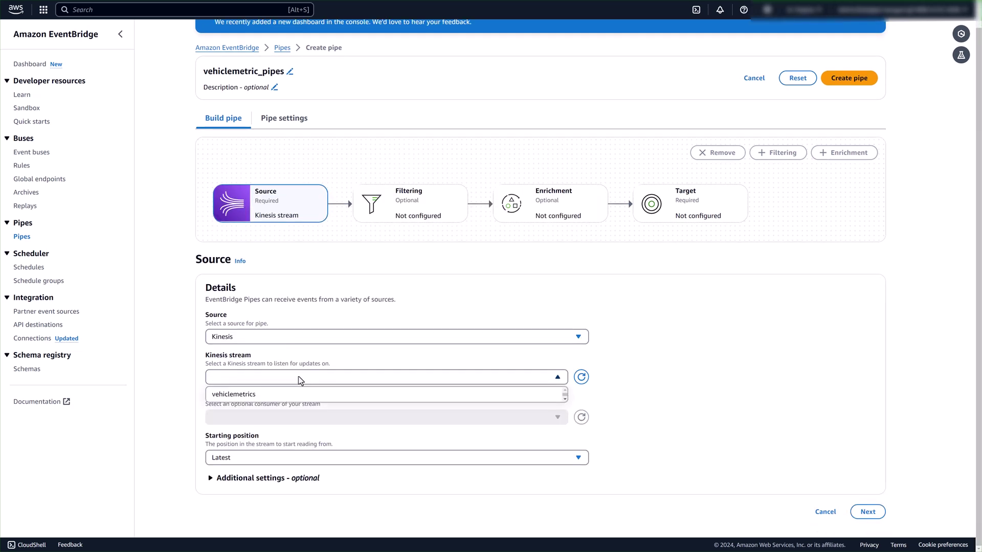
left_click(263, 397)
- In the source's additional settings, set the batch size to 100 and partial batch item failure handling to AUTOMATIC_BISECT
left_click(235, 478)
scroll(237, 473, "down", 3)
scroll(238, 448, "down", 1)
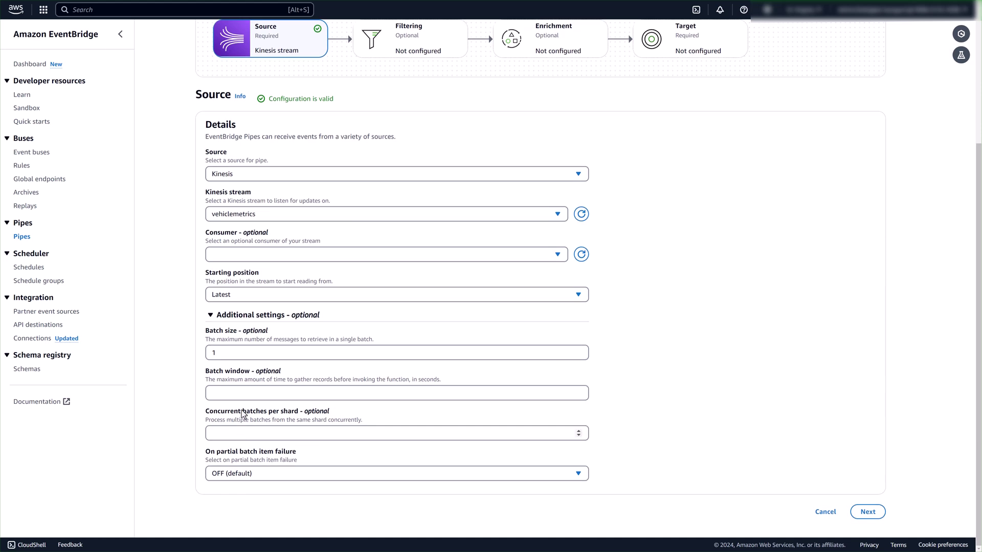
left_click_drag(232, 351, 205, 352)
type("100")
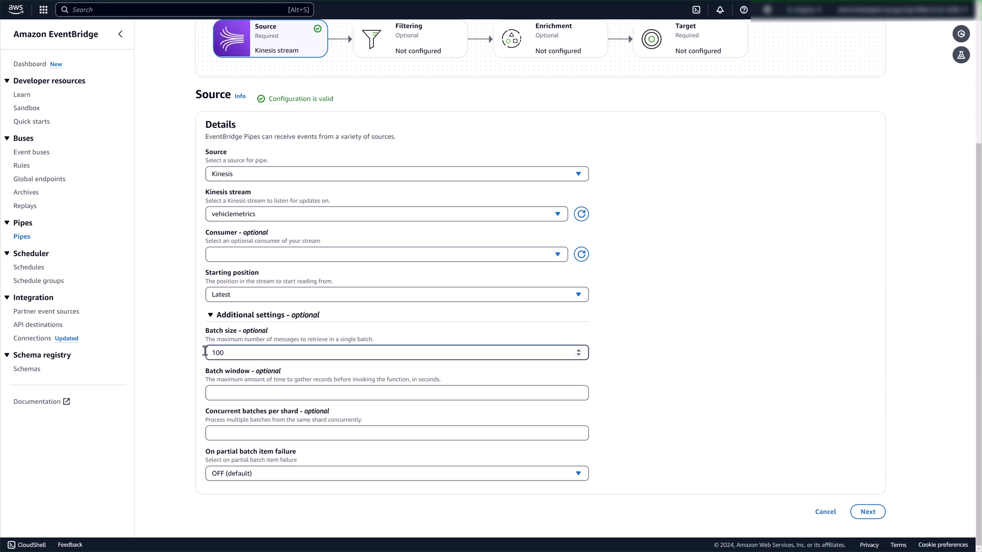
left_click(185, 341)
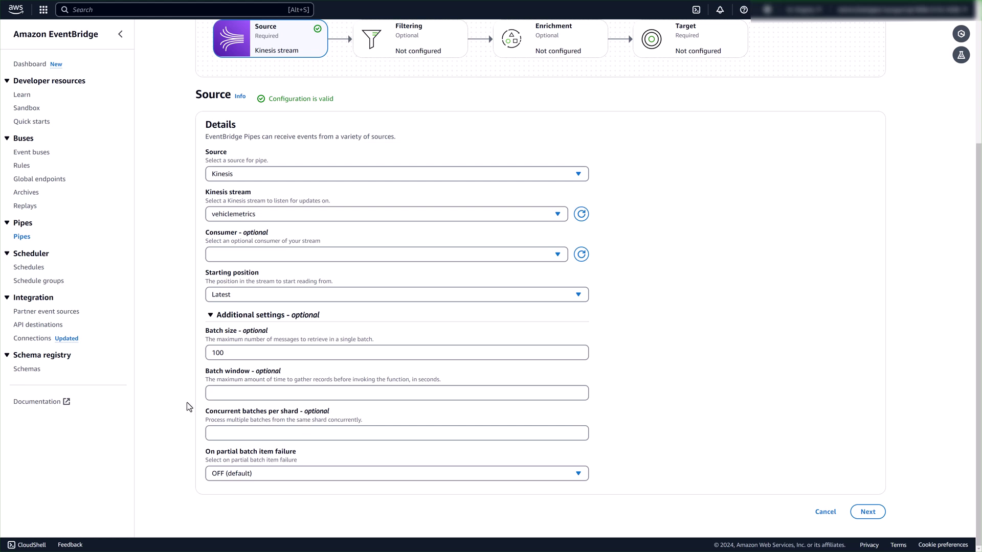
left_click(272, 473)
left_click(270, 505)
- Look over the pipe's optional filtering and enrichment stages and recheck the source configuration
scroll(403, 58, "up", 2)
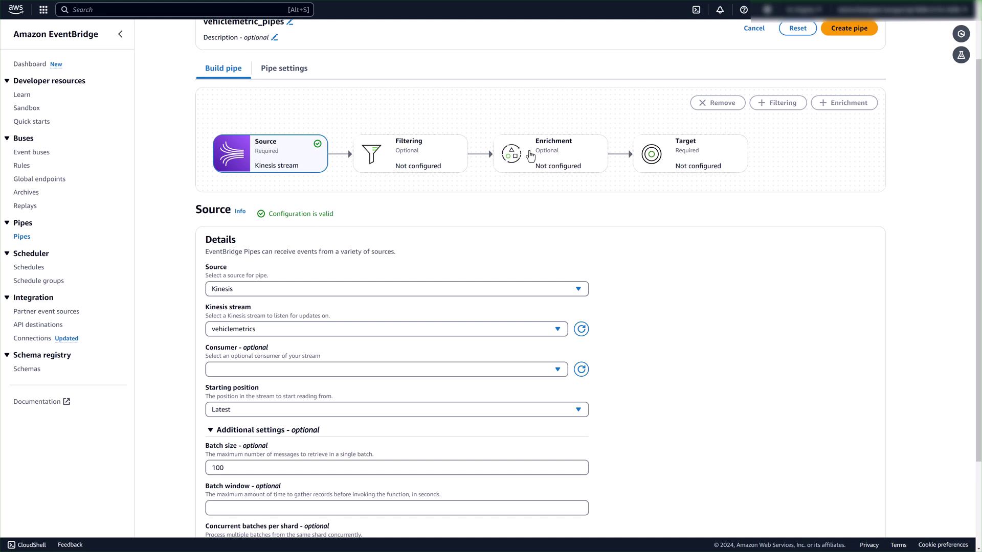
left_click(424, 171)
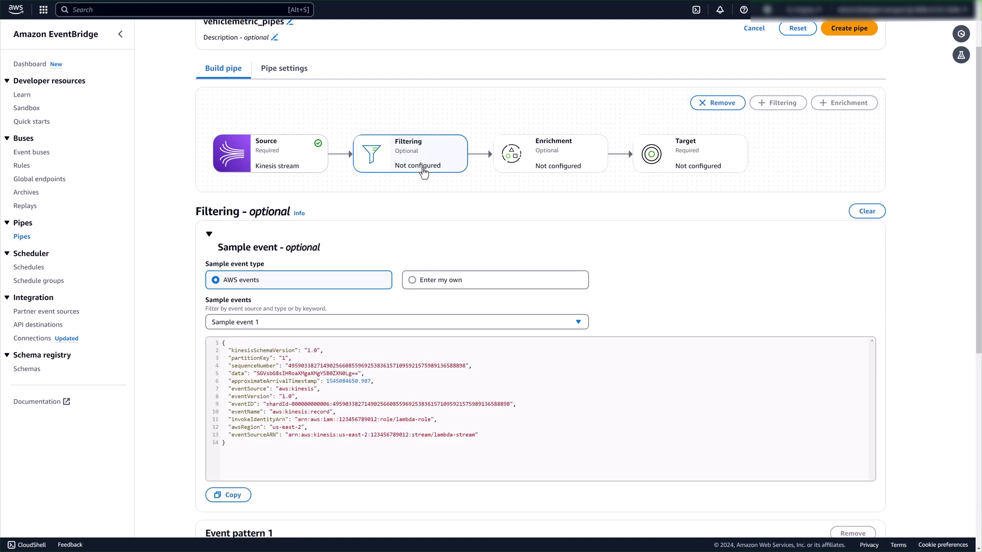
left_click(596, 171)
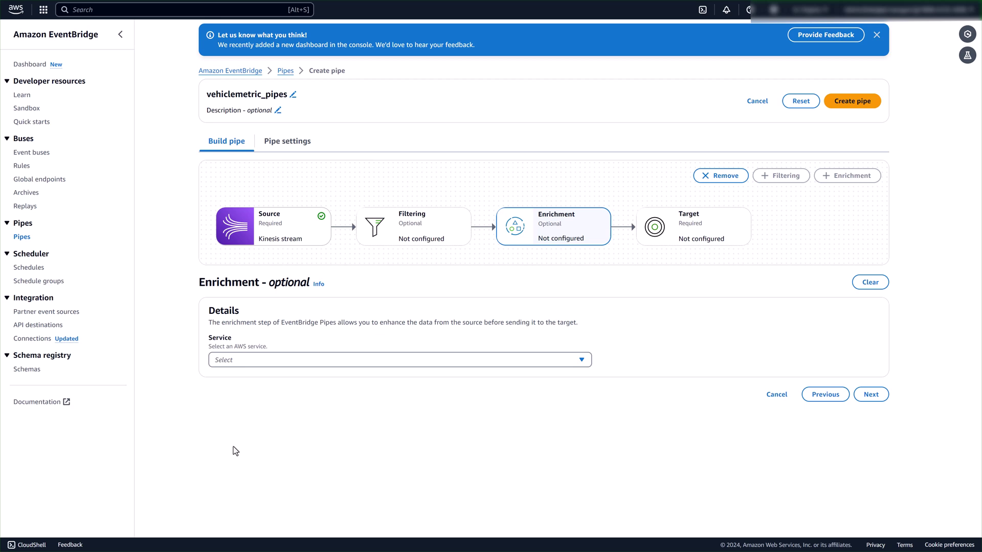
left_click(300, 249)
scroll(348, 403, "down", 4)
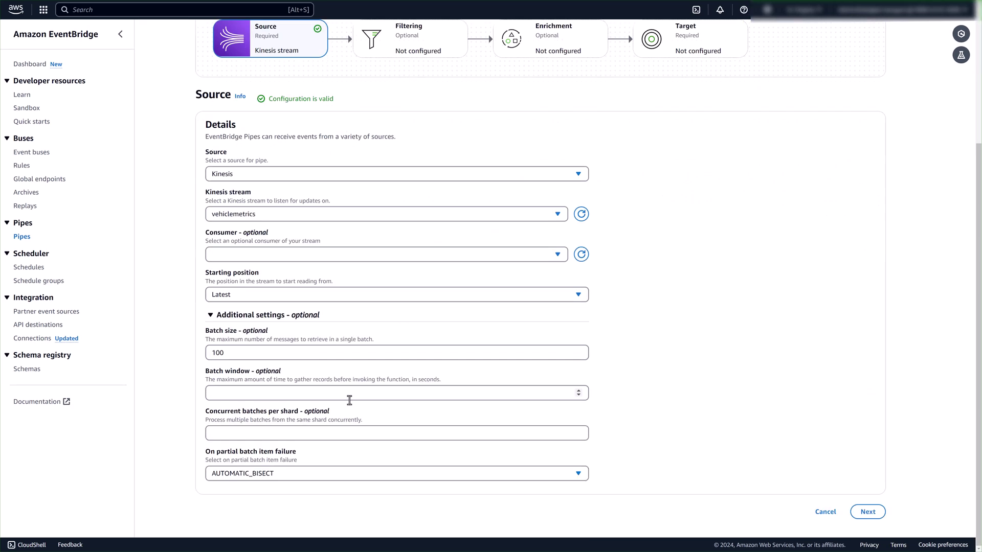
scroll(349, 401, "up", 2)
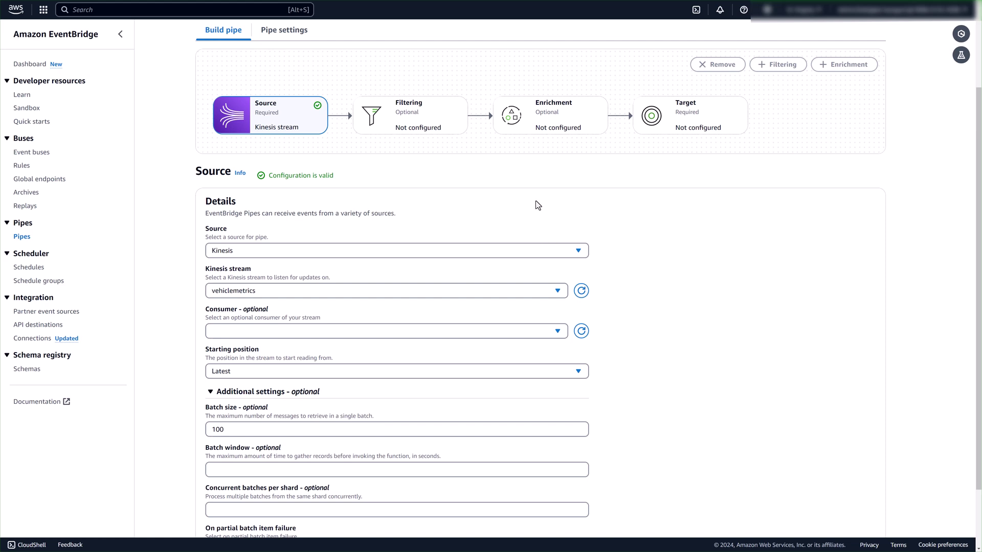
left_click(558, 135)
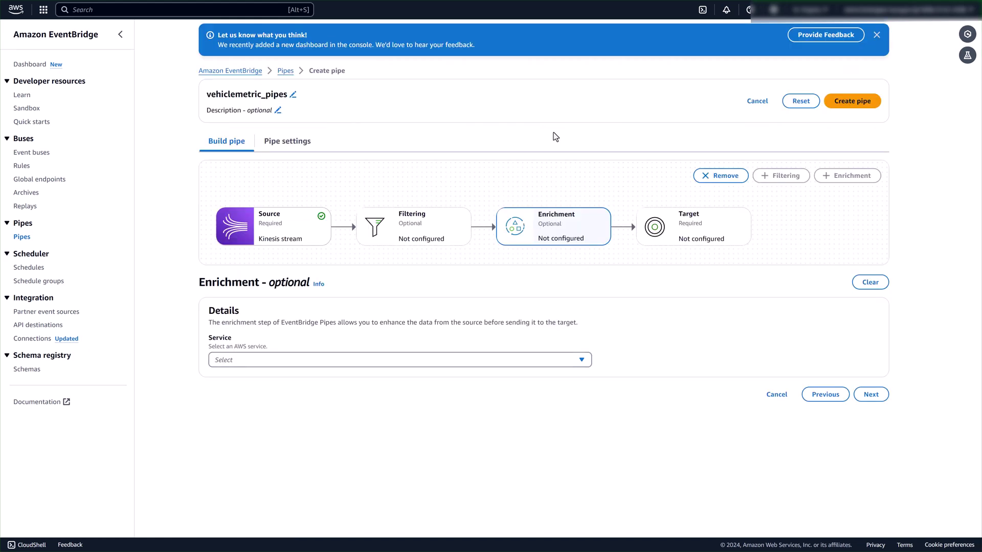
- Configure the pipe's target to use the Timestream for LiveAnalytics service
left_click(710, 238)
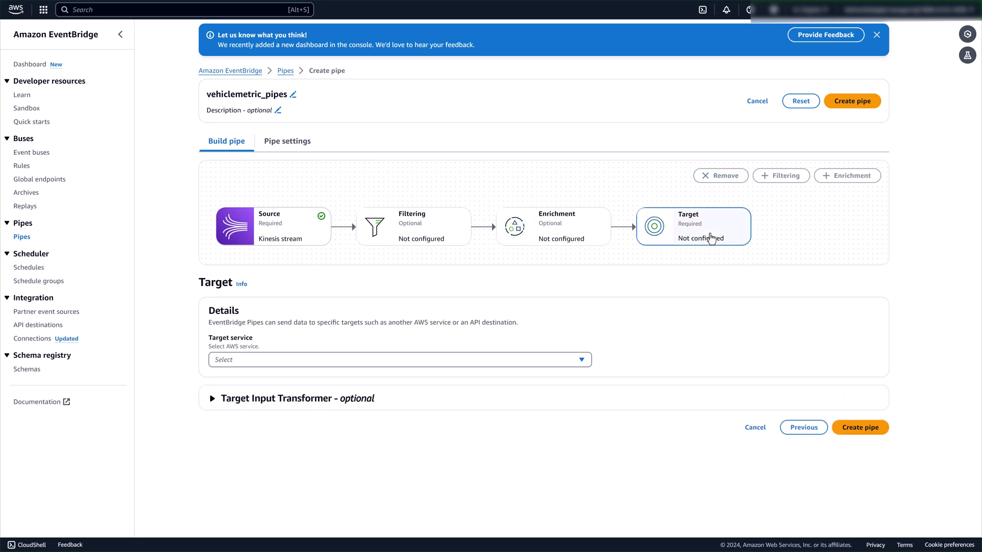
left_click(277, 363)
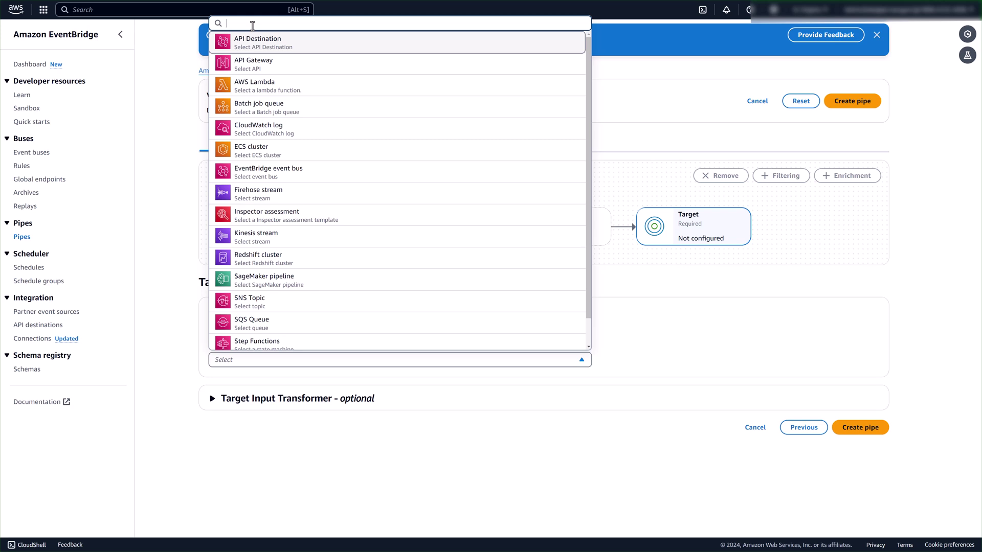
type("liv")
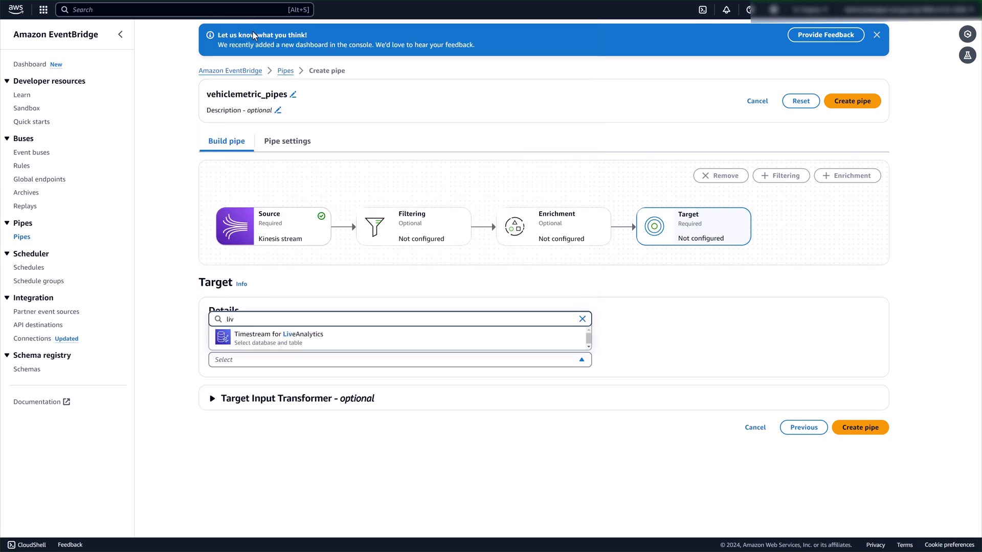
left_click(378, 341)
- Choose a_vehiclemetrics as the target database and vehiclemetrics as the target table
scroll(350, 339, "down", 2)
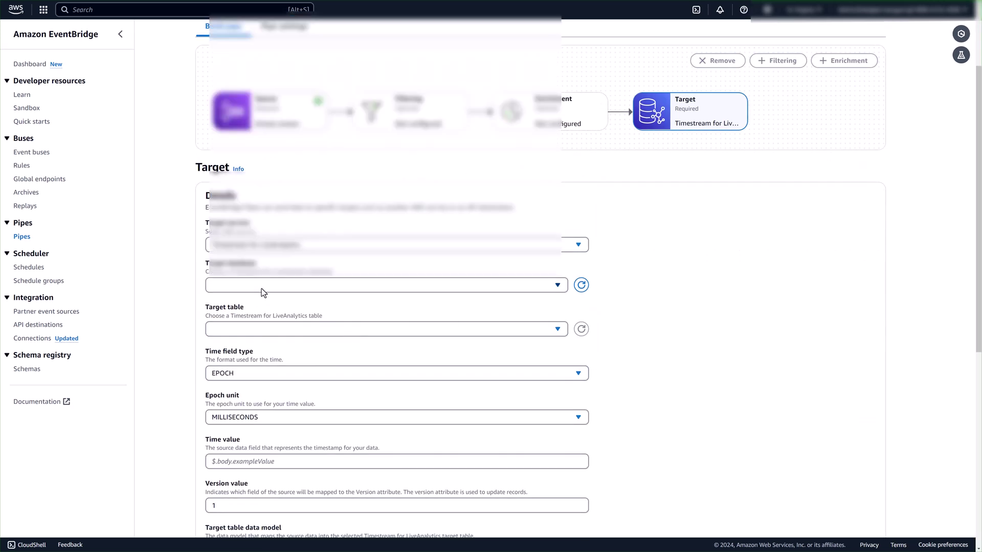
left_click(263, 286)
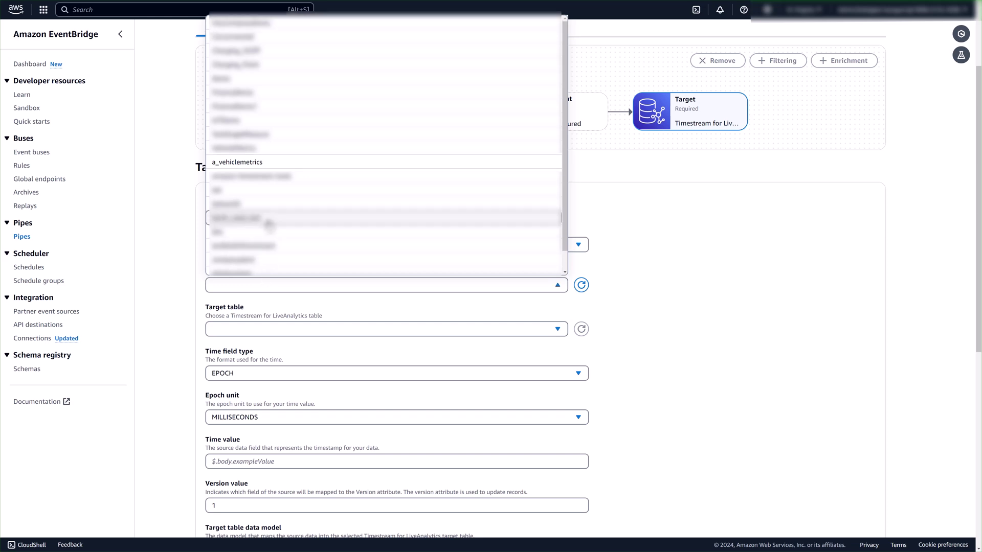
left_click(247, 161)
scroll(195, 319, "down", 2)
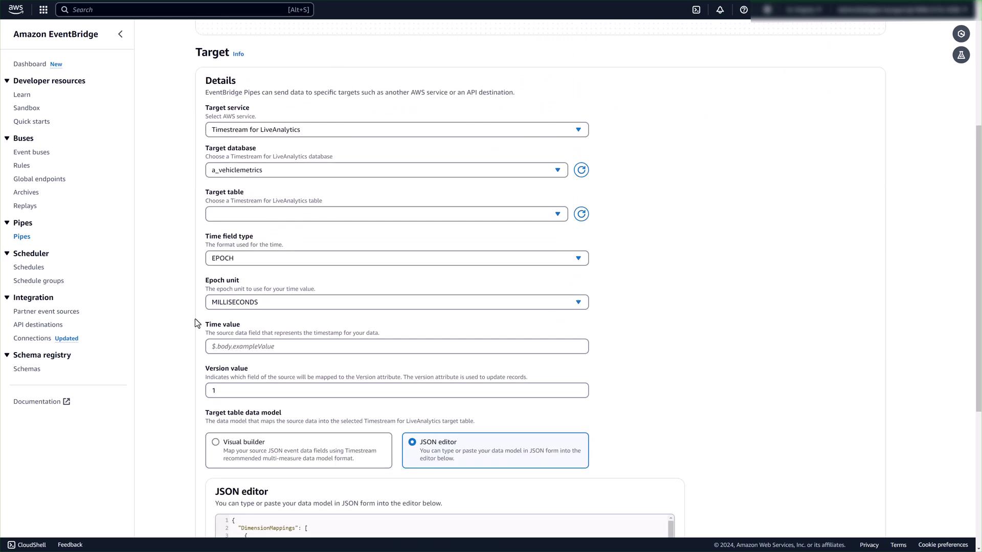
left_click(271, 216)
left_click(254, 233)
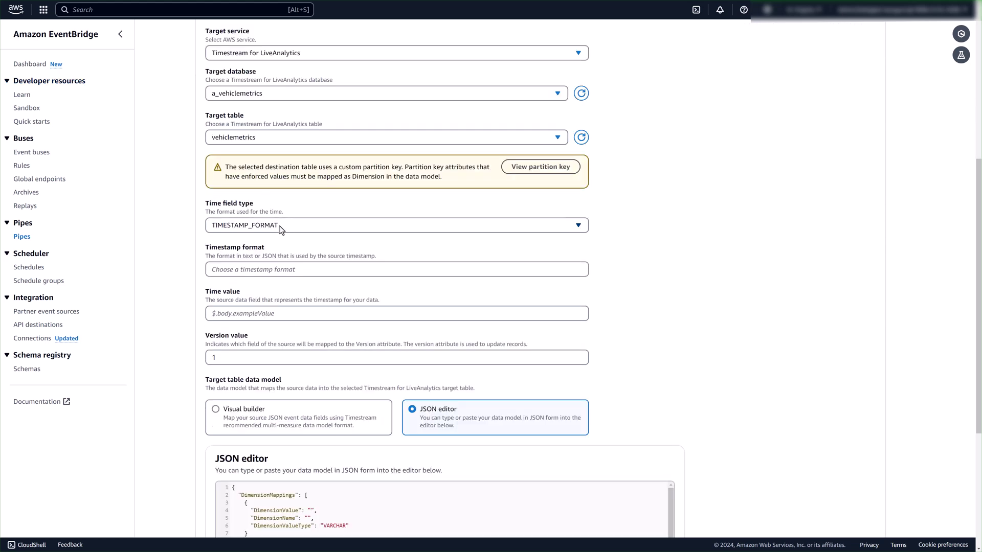
- Set the time field type to TIMESTAMP_FORMAT with the timestamp format yyyy-MM-dd HH:mm:ss.SSS
left_click(280, 226)
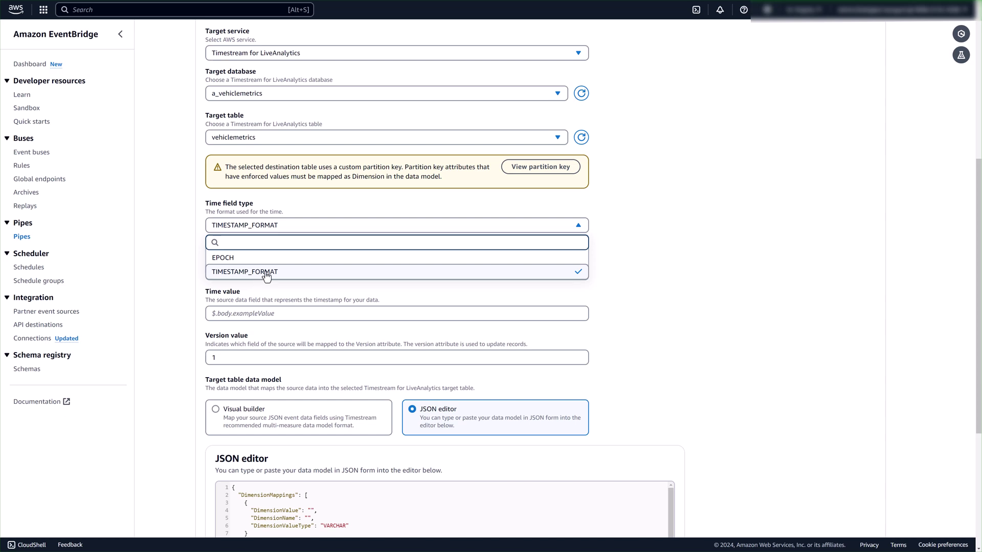
left_click(238, 258)
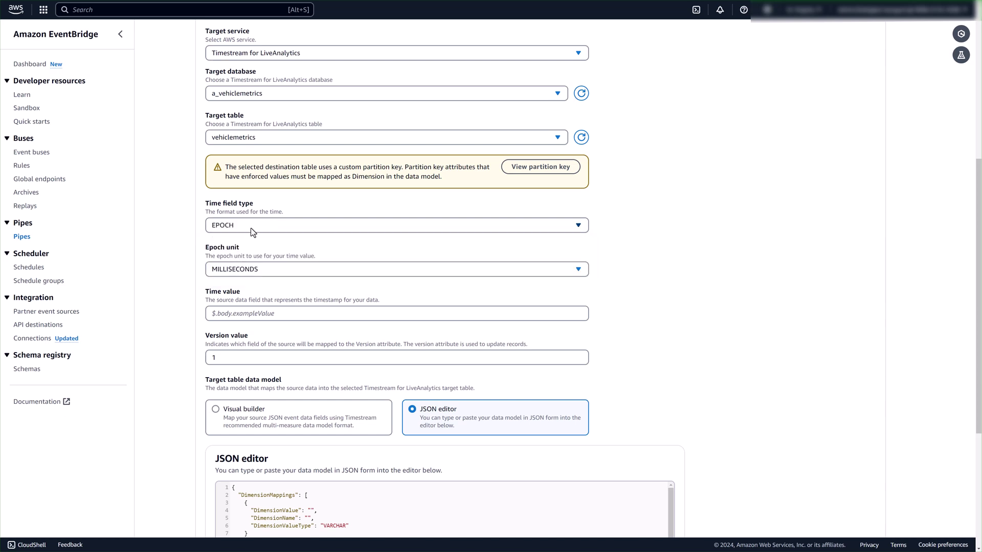
left_click(253, 226)
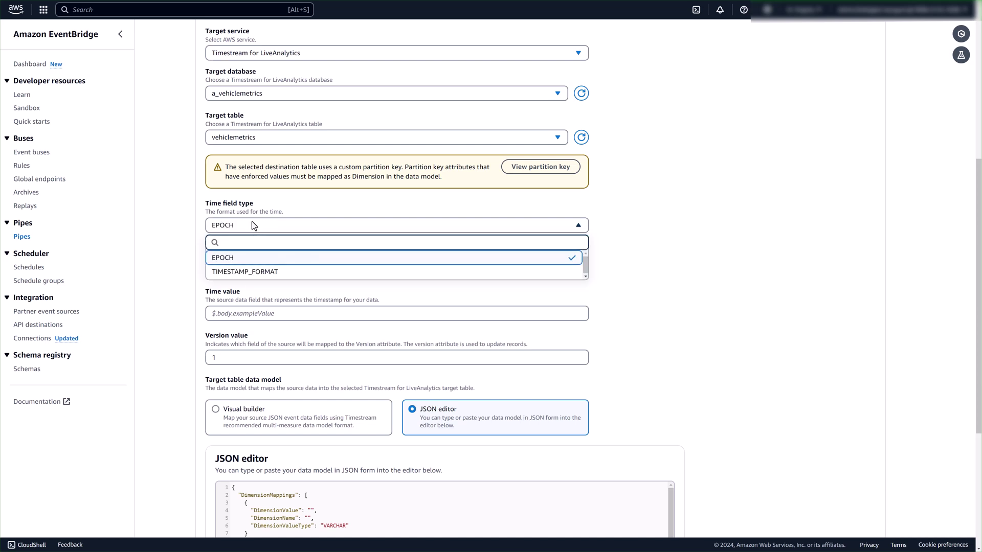
left_click(242, 271)
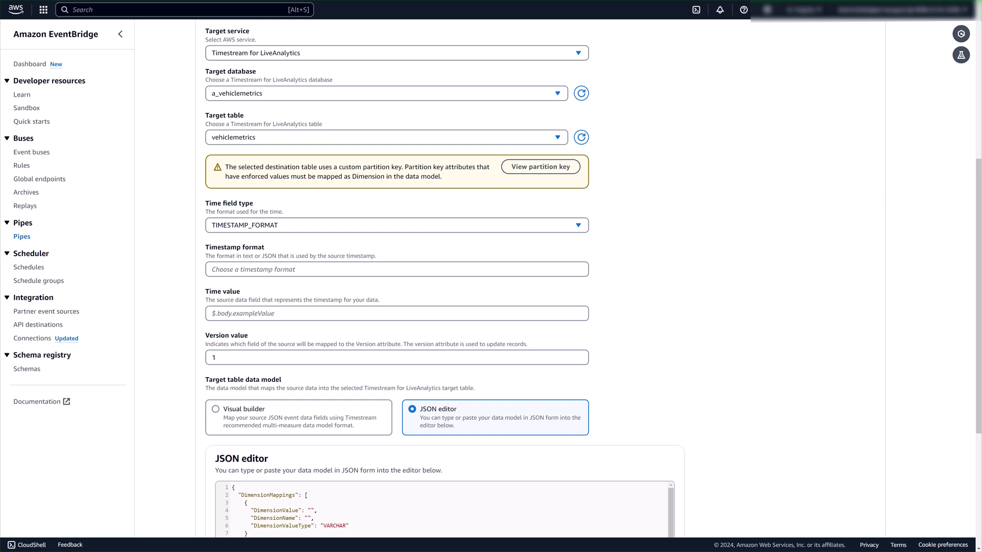
left_click(276, 271)
type("yyyy-MM-dd HH:mm:ss.SSS")
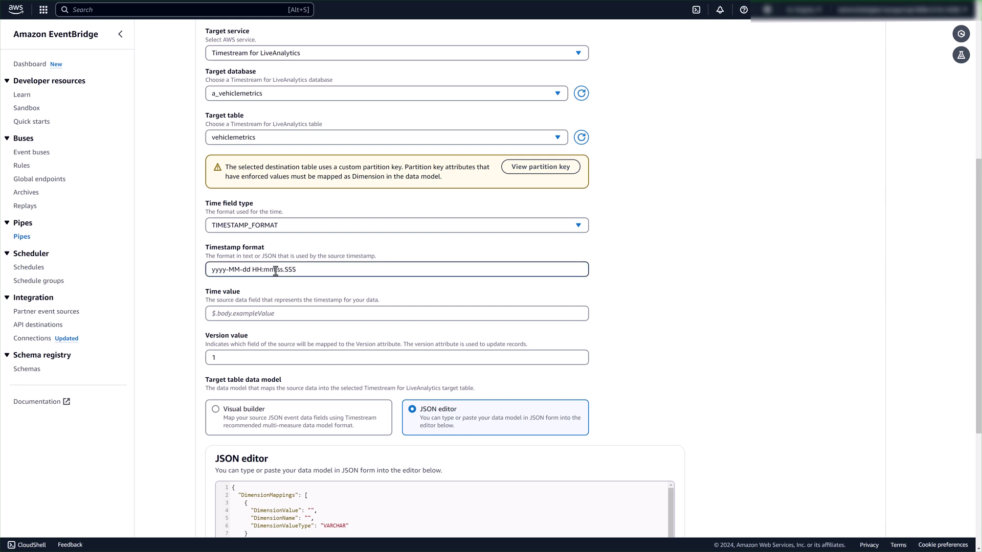
- Set the target's time value to $.data.connectionTime
left_click(257, 315)
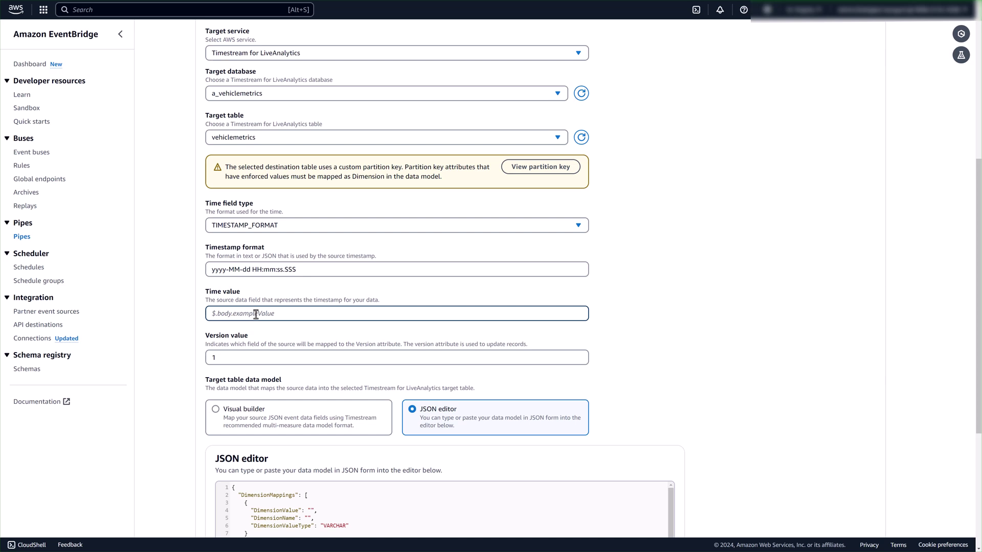
key("alt+Tab")
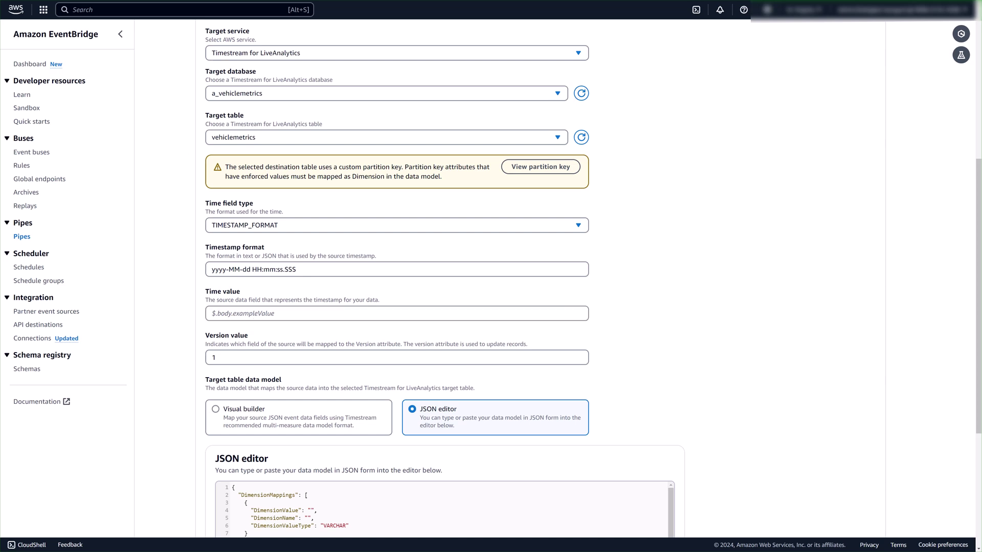
left_click(217, 316)
type("$data.connectionTime")
left_click(215, 313)
type(".")
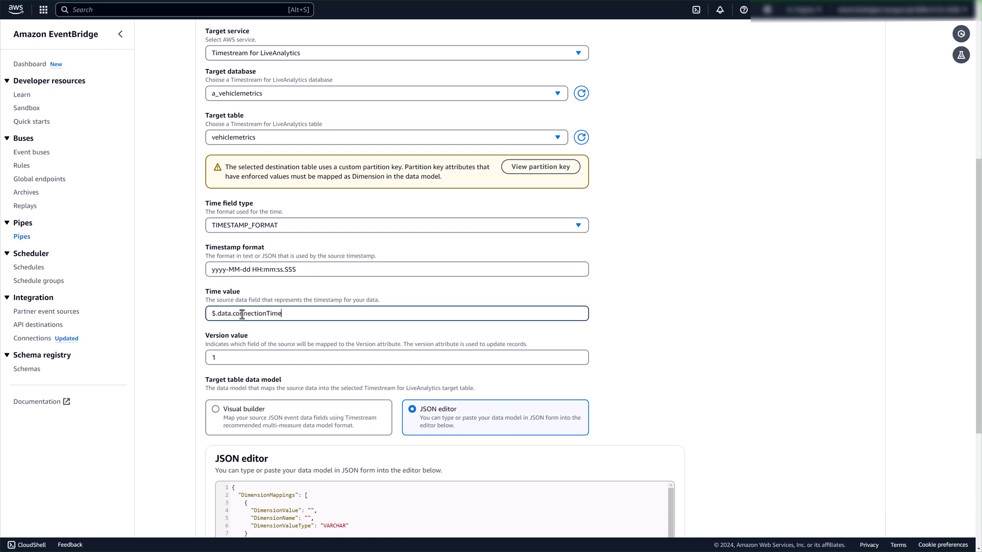
double_click(254, 313)
double_click(254, 313)
triple_click(253, 313)
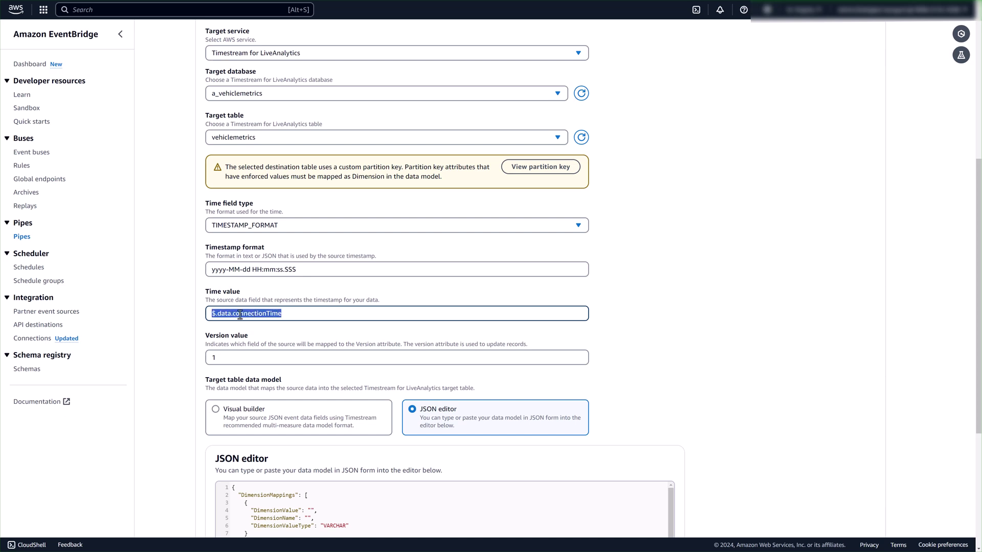
double_click(240, 314)
- Set the target's version value to $.data.approximateArrivalTimestamp
left_click(235, 356)
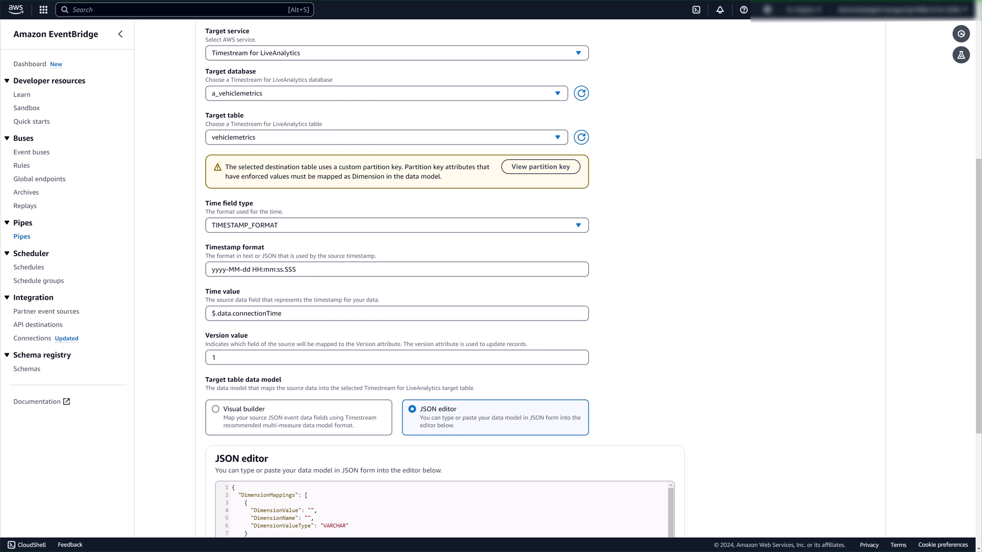
double_click(215, 357)
type("$.data.approximateArrivalTimestamp")
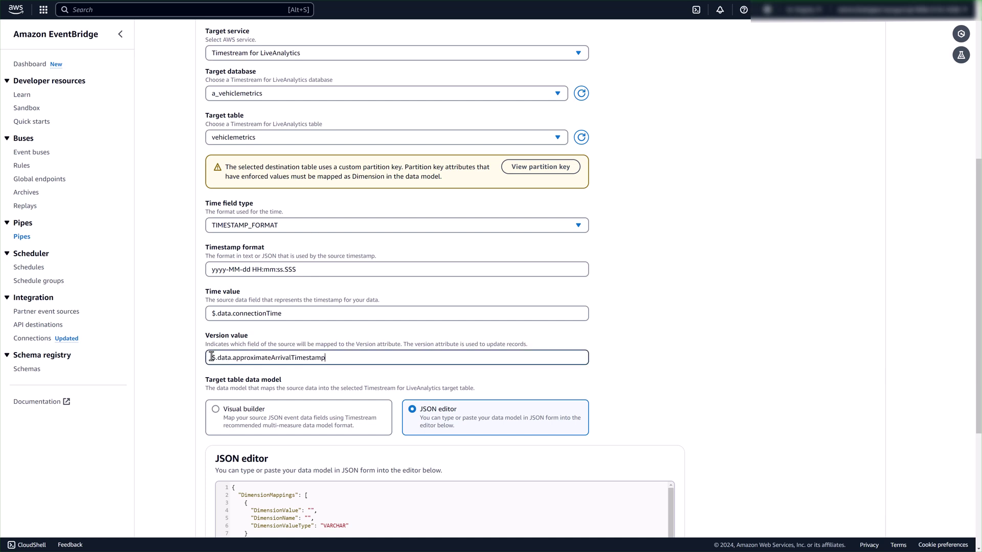
- Look at the visual builder for the target table data model
triple_click(267, 355)
left_click(155, 397)
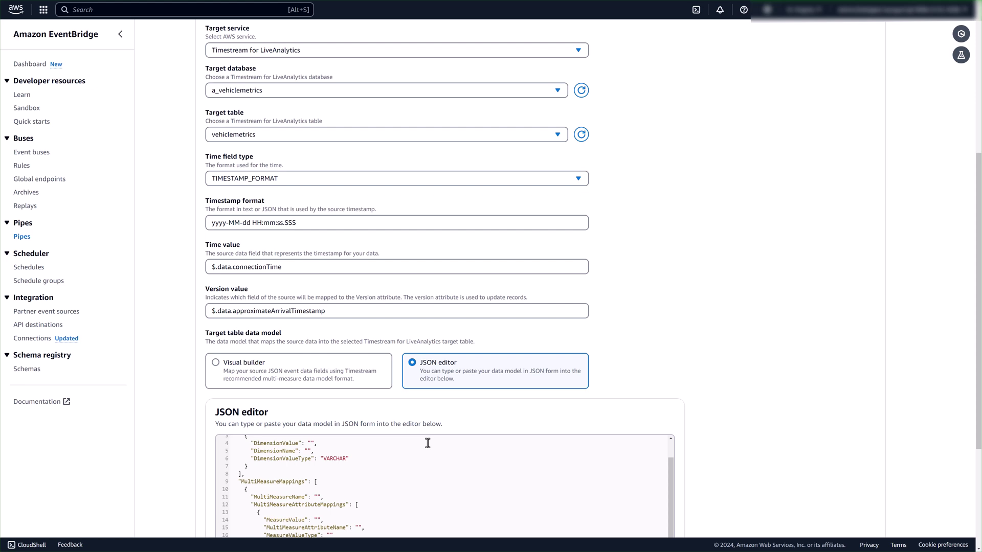
left_click(271, 377)
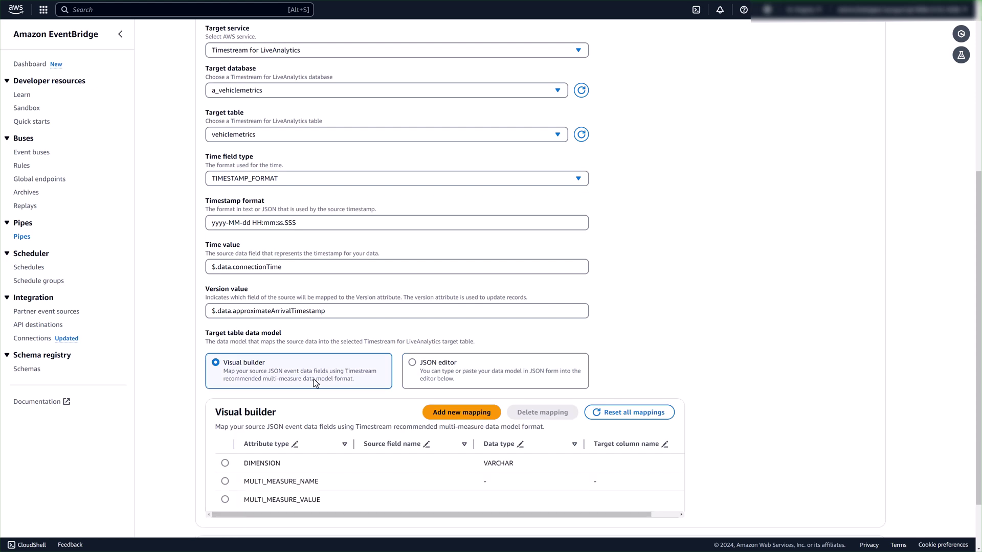
scroll(358, 396, "down", 2)
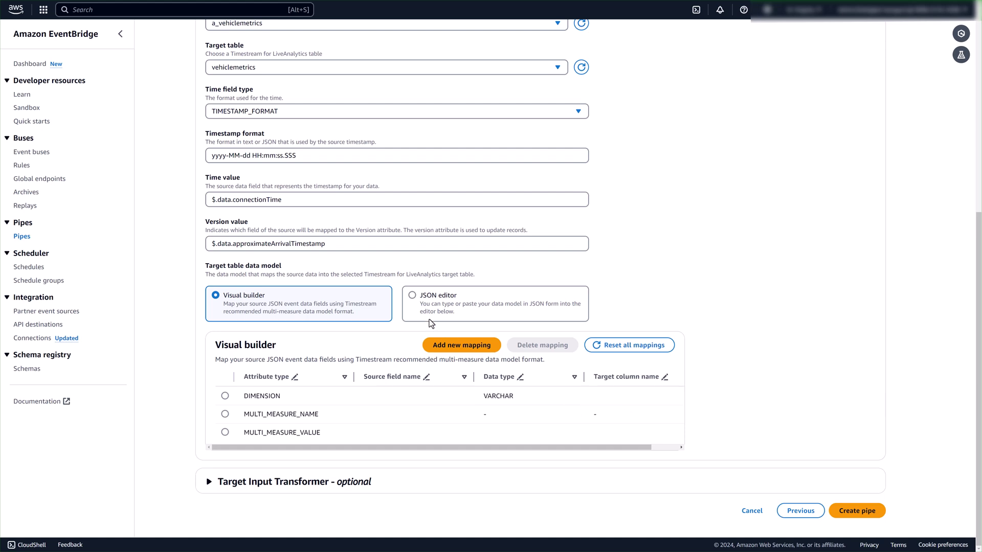
- Replace the target data model's JSON with a vehicle_id VARCHAR dimension and multi-measure metric mapping miles as DOUBLE, engine_status and battery_level as BIGINT
left_click(434, 300)
key("ctrl+a")
key("BackSpace")
key("ctrl+v")
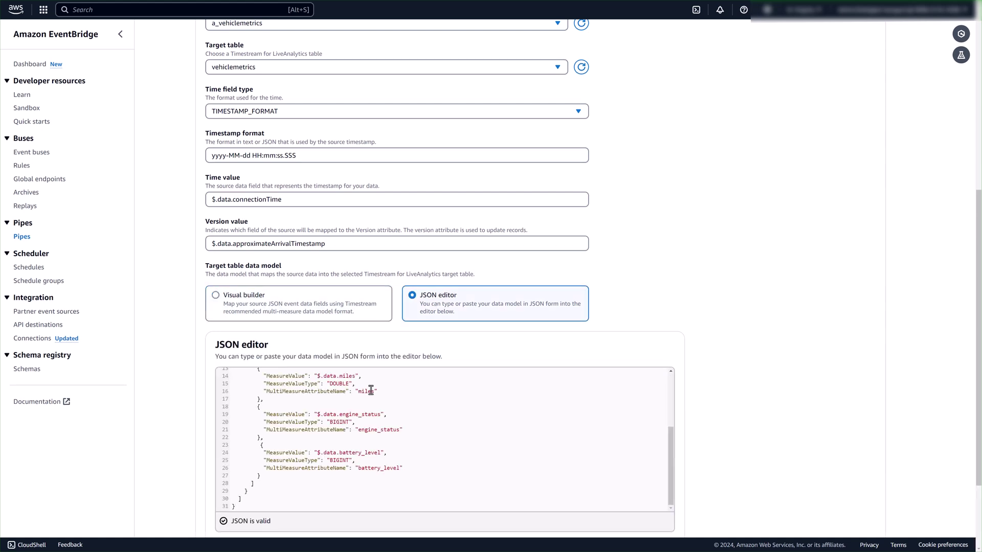
- Review the JSON model's DimensionMappings and MultiMeasureMappings sections, including the vehicle_id dimension's source value, name and type
scroll(372, 387, "up", 5)
left_click(355, 386)
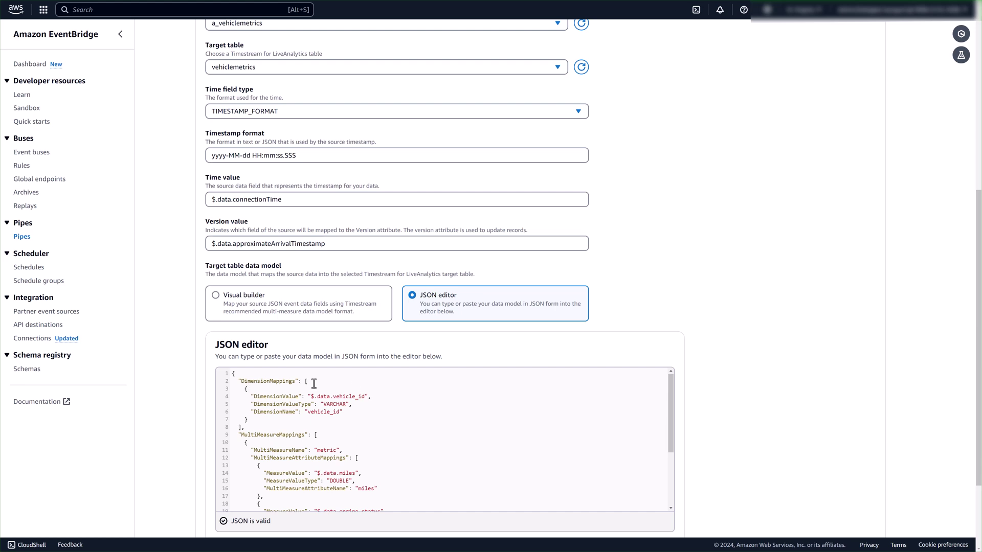
double_click(277, 383)
double_click(270, 436)
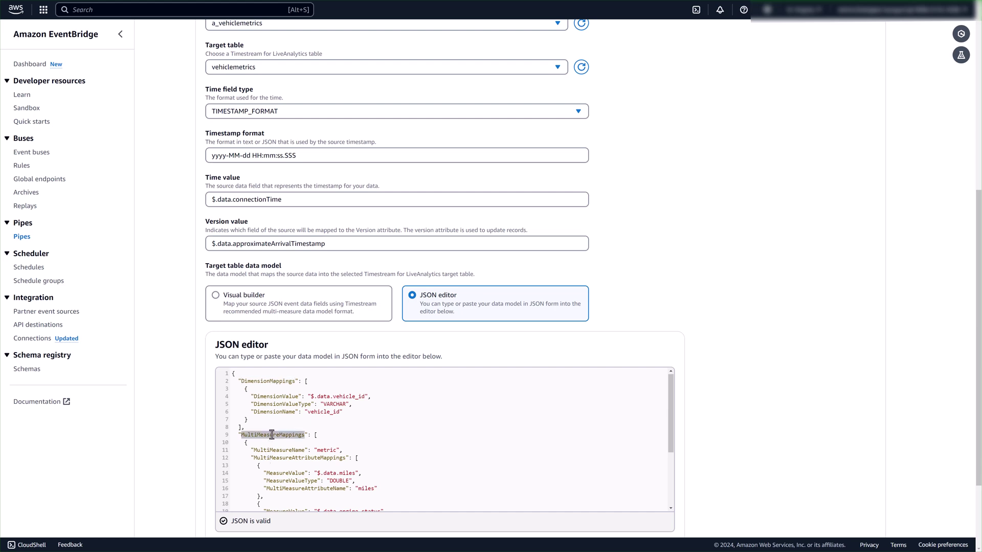
left_click(306, 383)
scroll(319, 439, "down", 2)
scroll(320, 438, "up", 2)
left_click(319, 438)
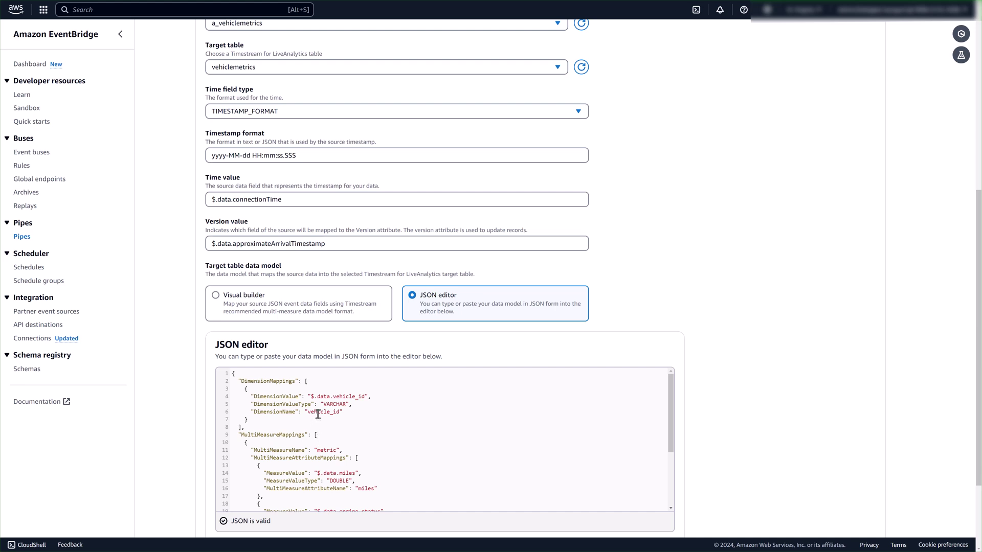
left_click_drag(310, 397, 362, 397)
double_click(317, 412)
left_click(338, 404)
double_click(338, 404)
left_click(365, 403)
- Review the multi-measure attribute mappings for miles, engine_status and battery_level in the JSON model
scroll(365, 404, "down", 2)
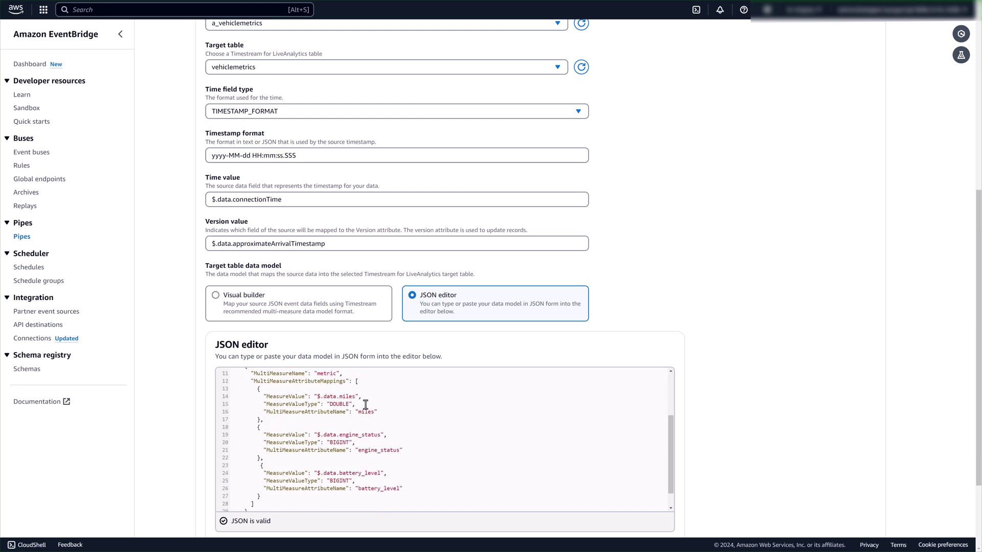
scroll(365, 404, "up", 1)
scroll(325, 440, "down", 1)
scroll(325, 441, "down", 1)
left_click(427, 413)
scroll(827, 398, "down", 1)
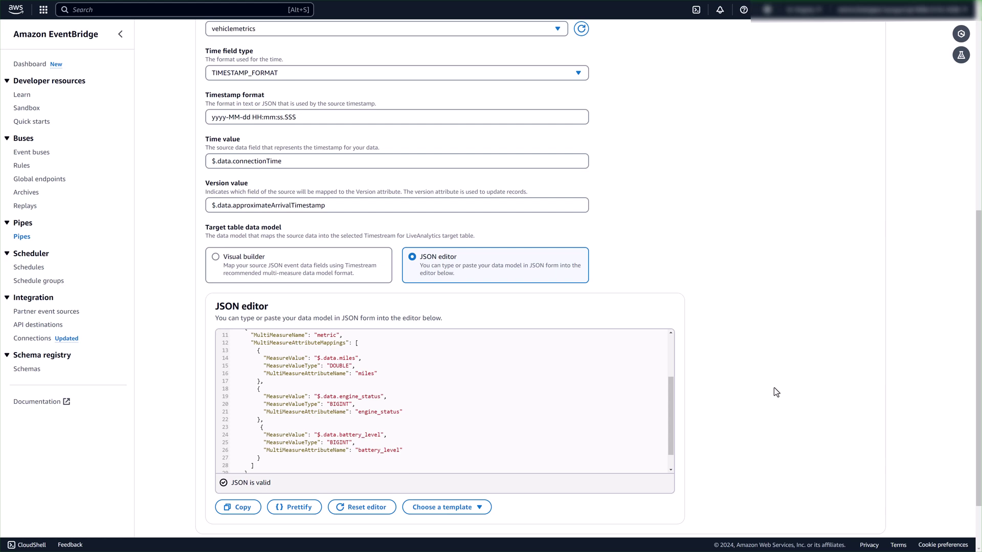
scroll(776, 392, "down", 2)
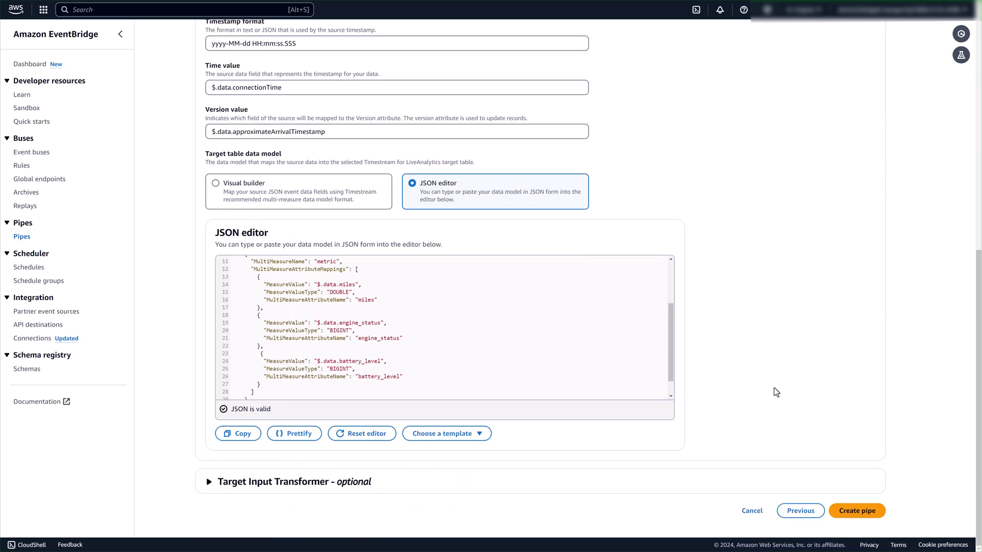
- Open the settings of the pipe being created
scroll(785, 433, "up", 7)
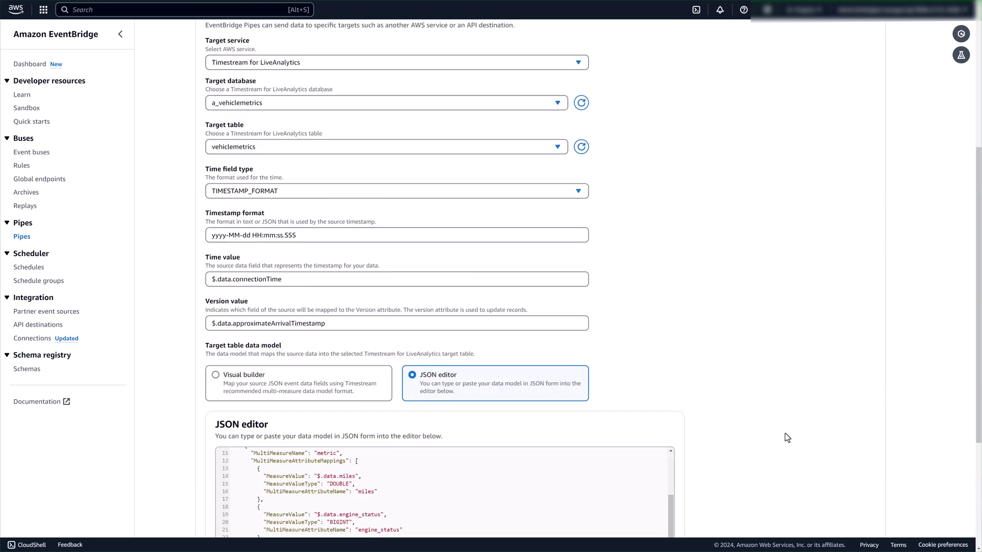
scroll(307, 179, "up", 2)
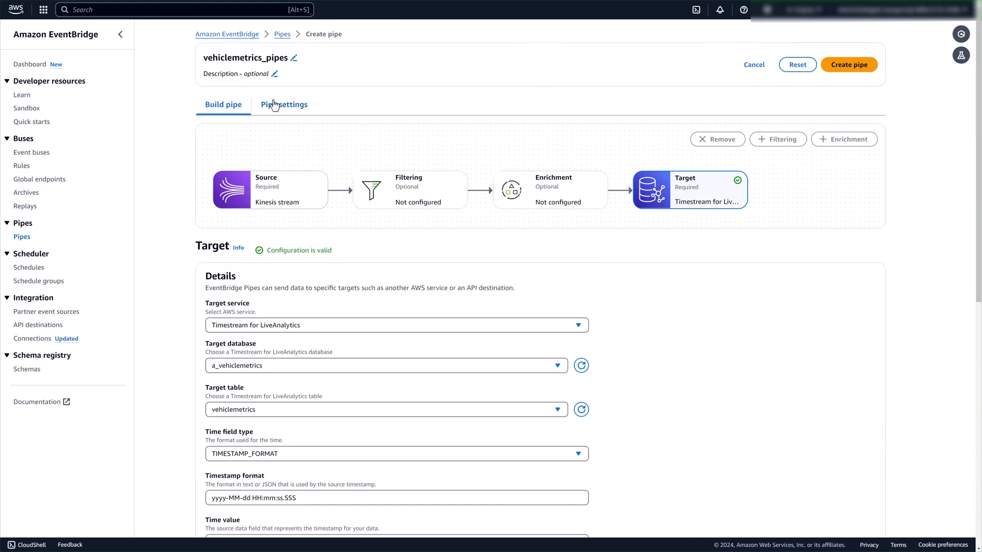
left_click(274, 105)
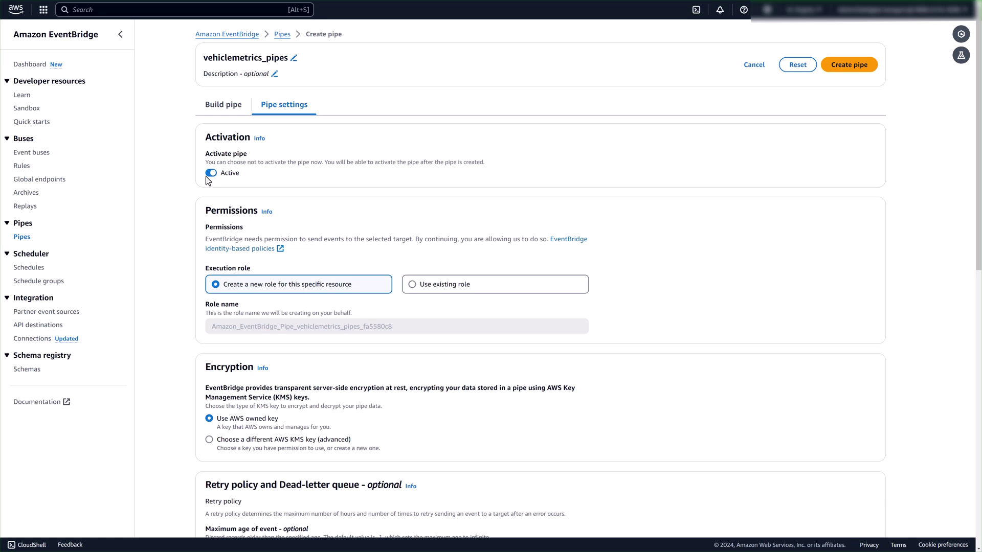
- Set the retry policy's retry attempts to a custom limit of 10 times
scroll(179, 234, "down", 1)
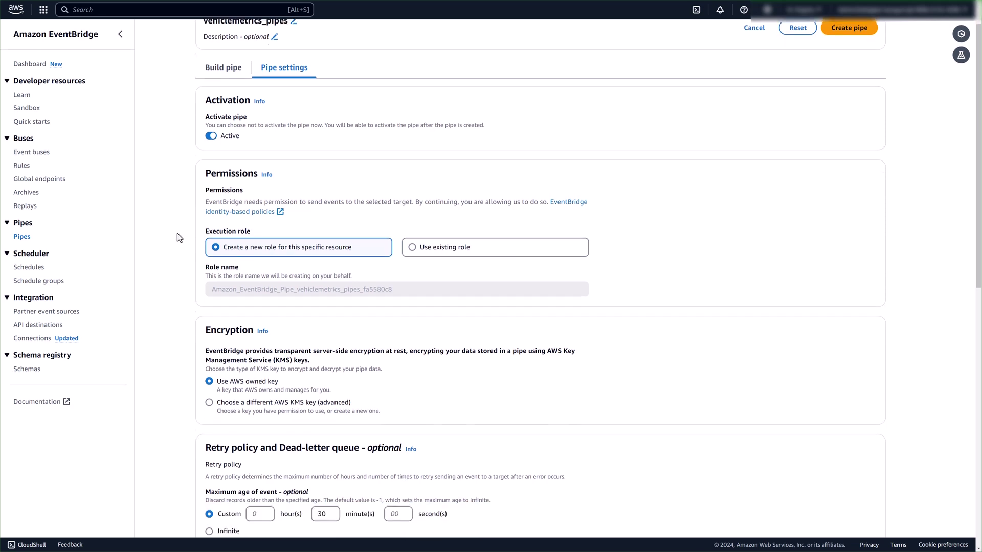
scroll(228, 236, "down", 1)
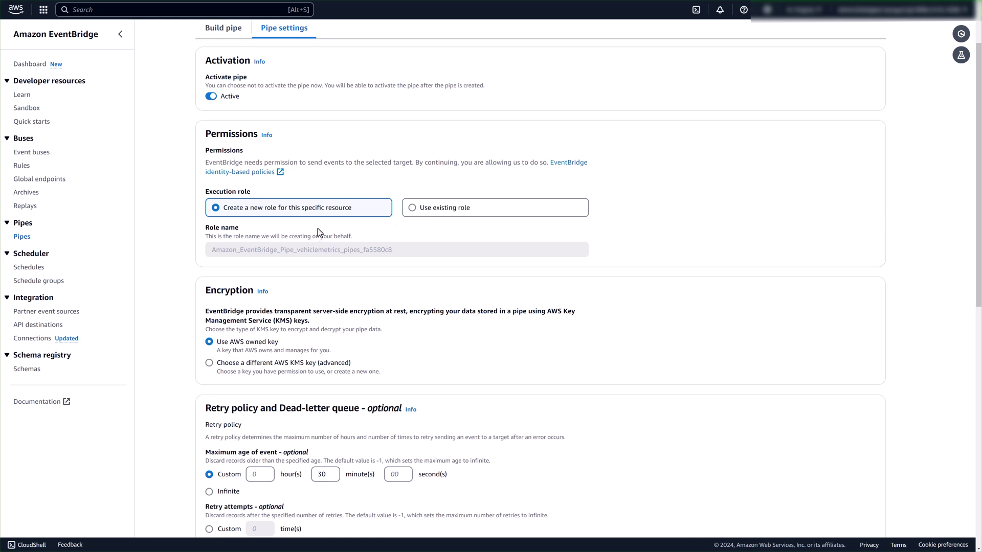
scroll(262, 284, "down", 1)
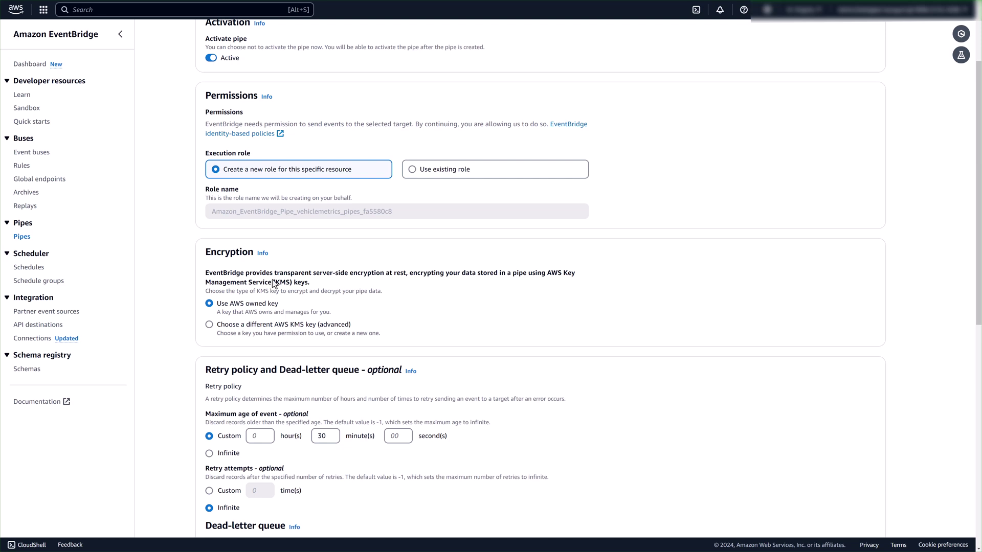
scroll(274, 284, "down", 1)
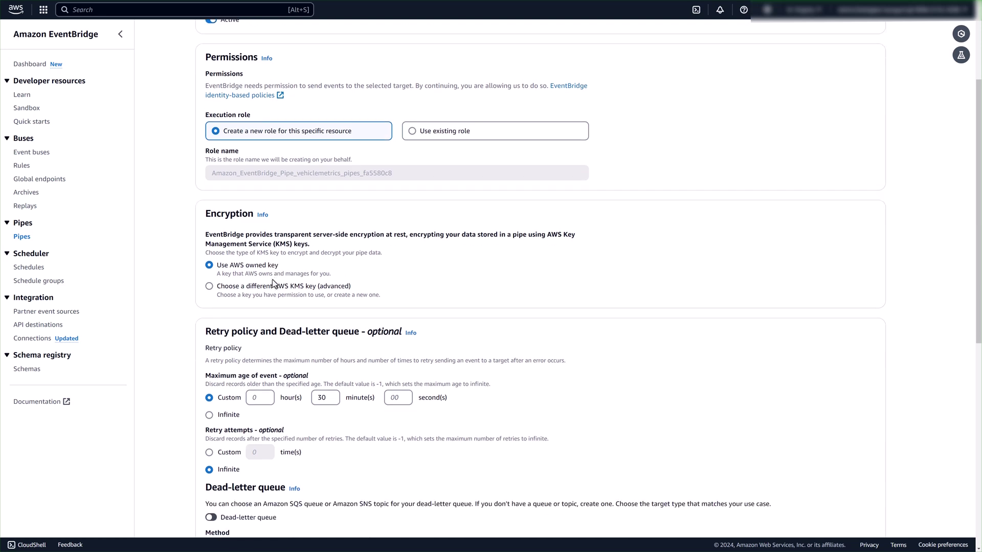
scroll(272, 279, "down", 3)
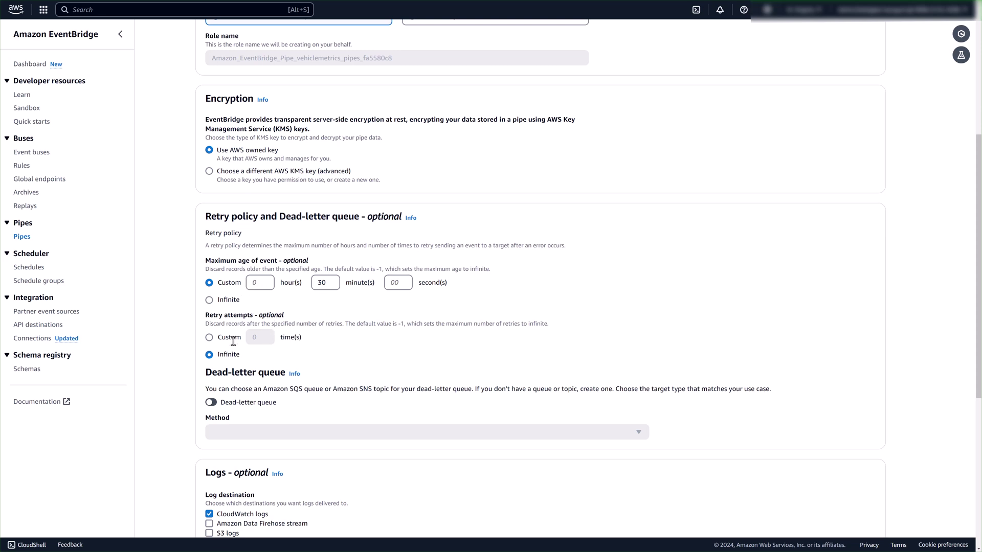
left_click(322, 283)
left_click(210, 338)
double_click(248, 338)
type("10")
scroll(222, 389, "down", 1)
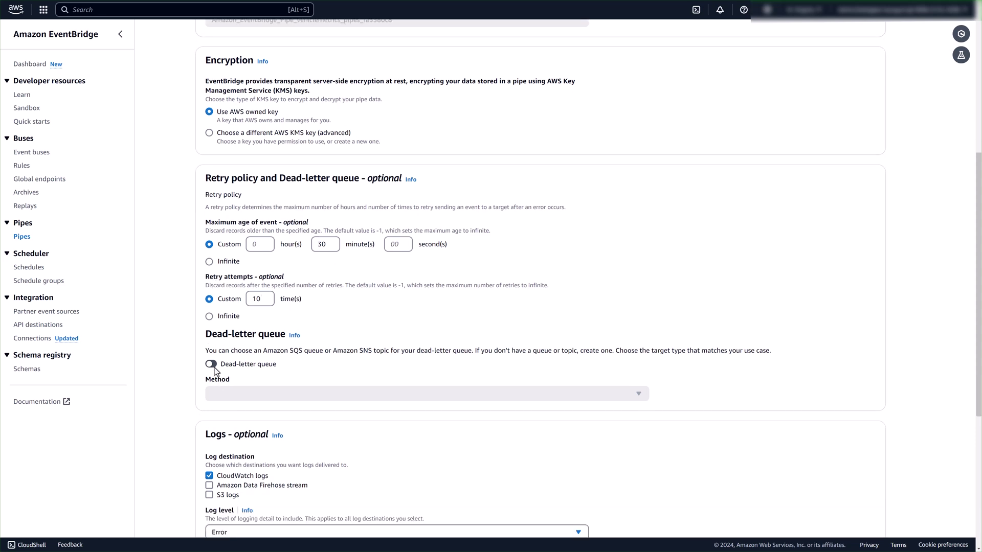
- Enable the dead-letter queue and choose the Amazon SQS queue test-pipe-1-dlq from the same AWS account
left_click(211, 365)
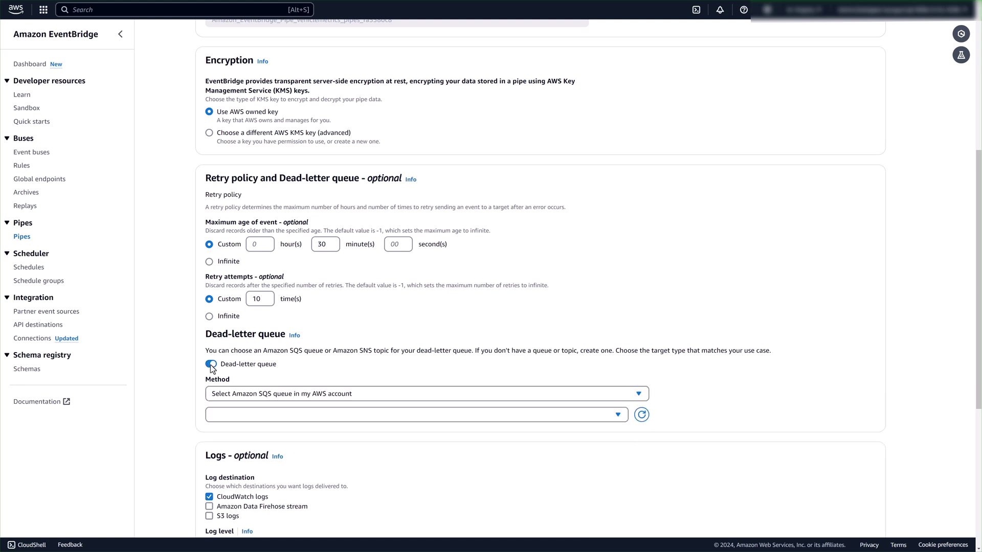
left_click(271, 394)
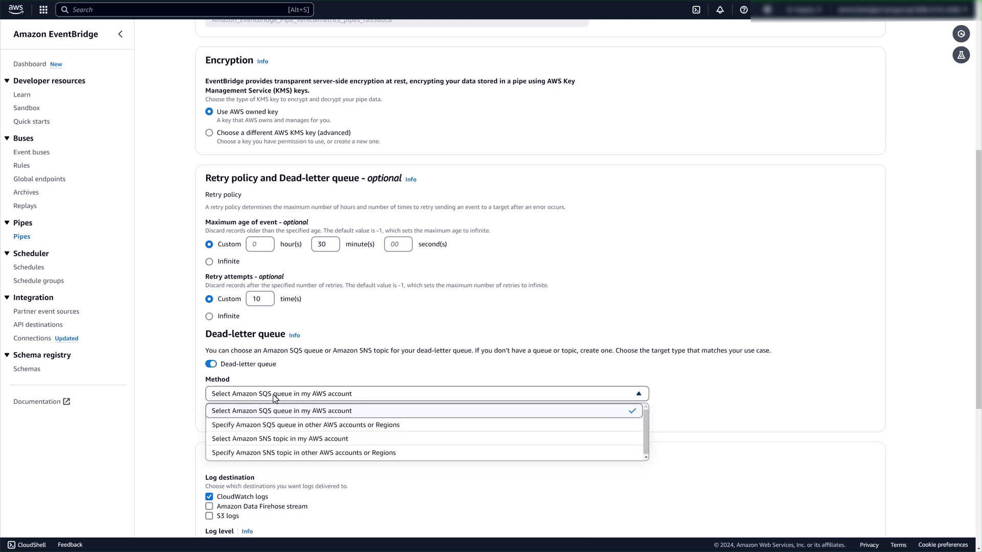
left_click(267, 416)
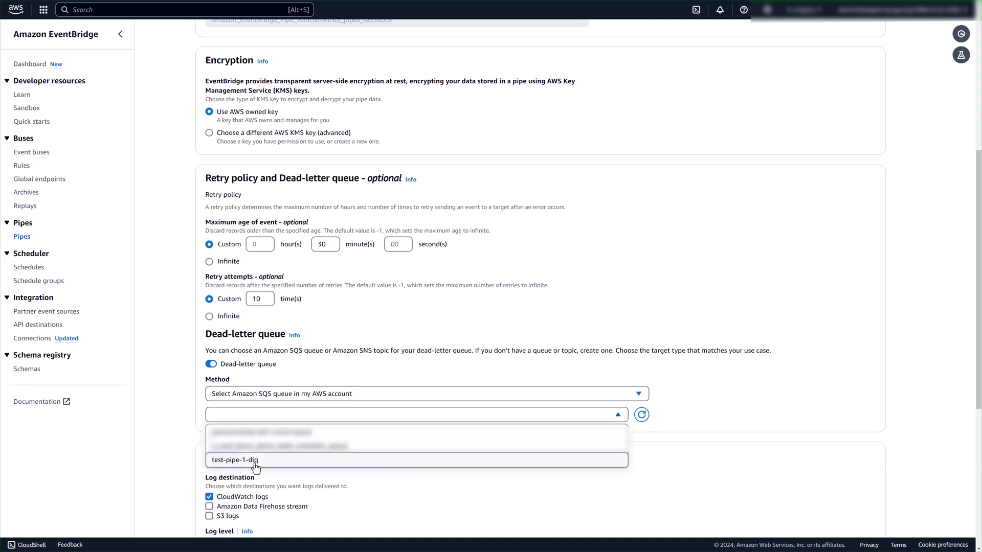
left_click(252, 460)
- Set the log level to Info with execution data included, and create the pipe
scroll(232, 430, "down", 2)
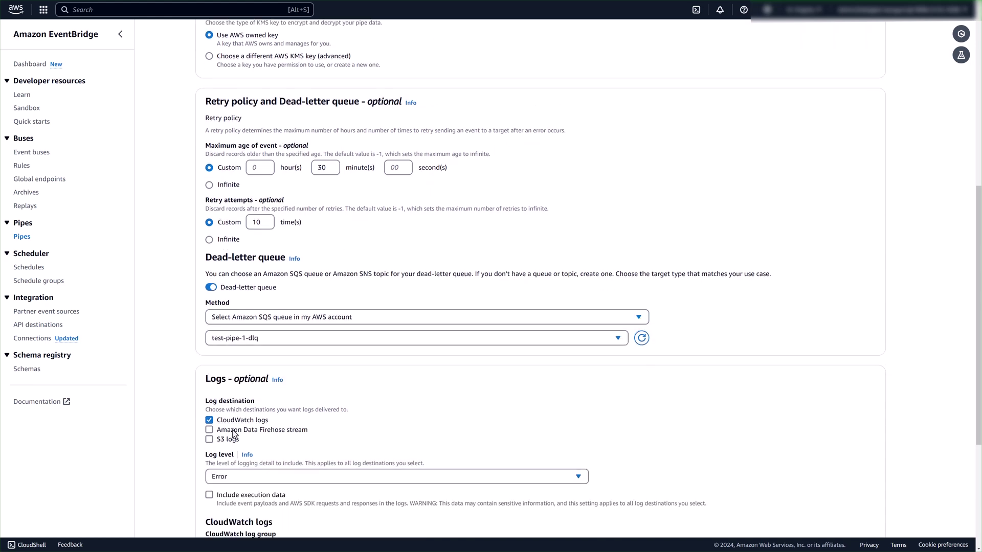
scroll(232, 433, "down", 2)
scroll(232, 434, "down", 3)
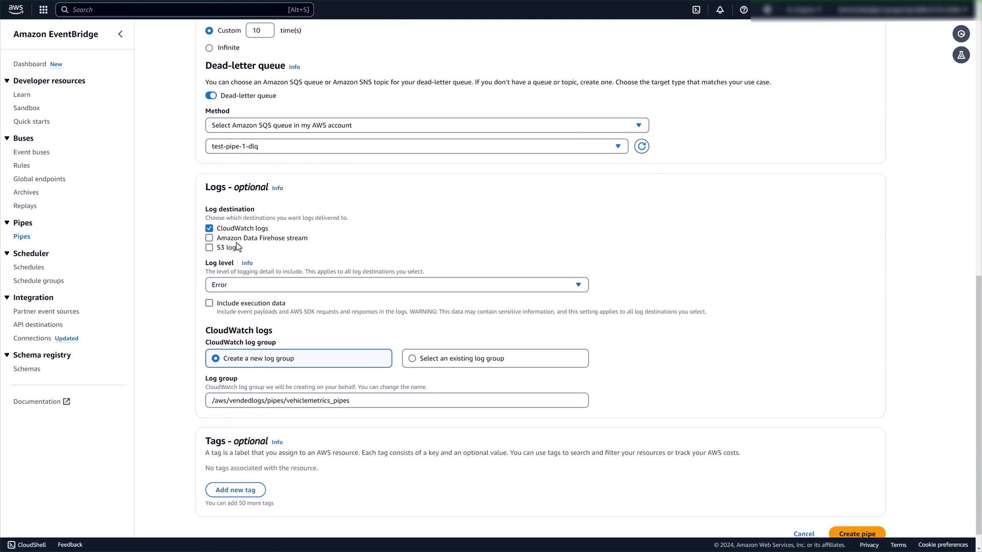
left_click(245, 287)
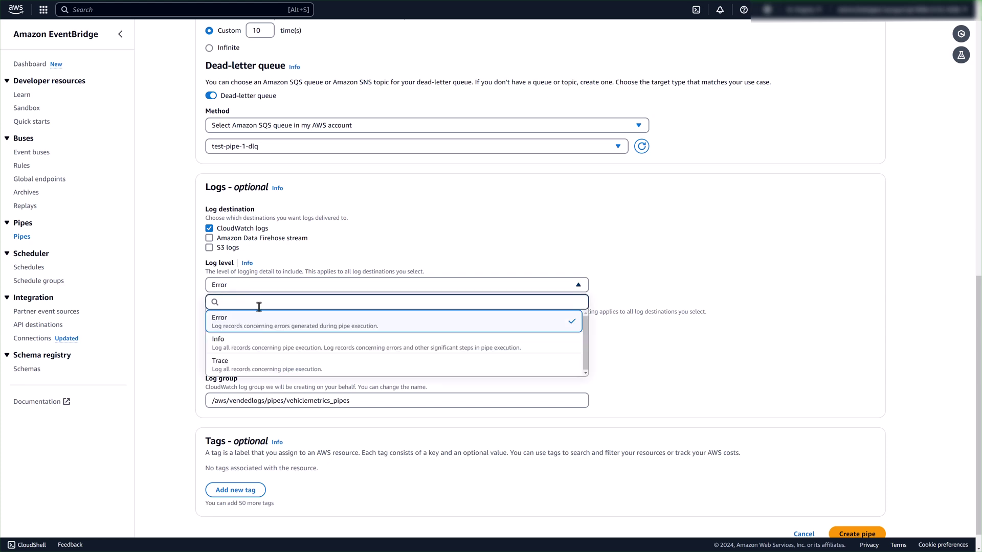
left_click(236, 342)
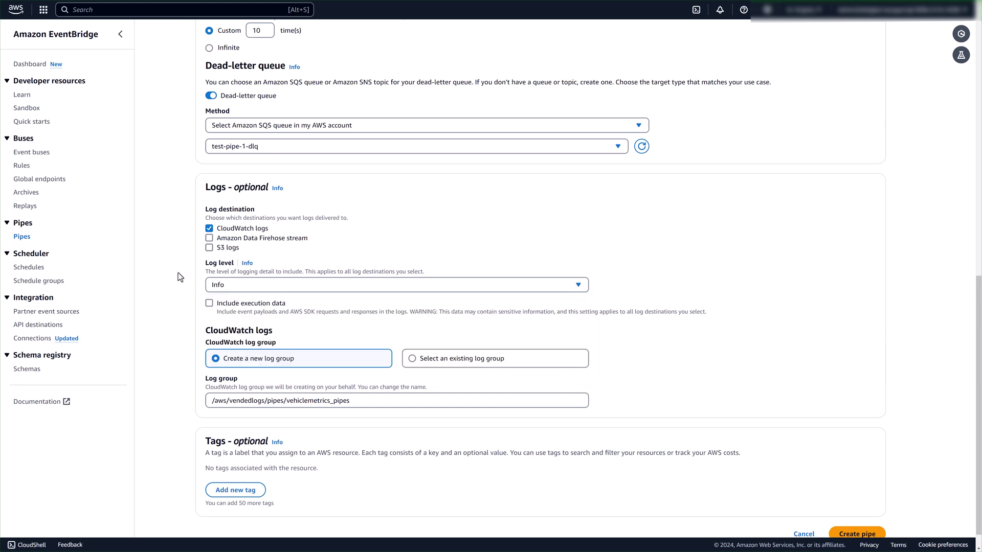
scroll(178, 274, "down", 1)
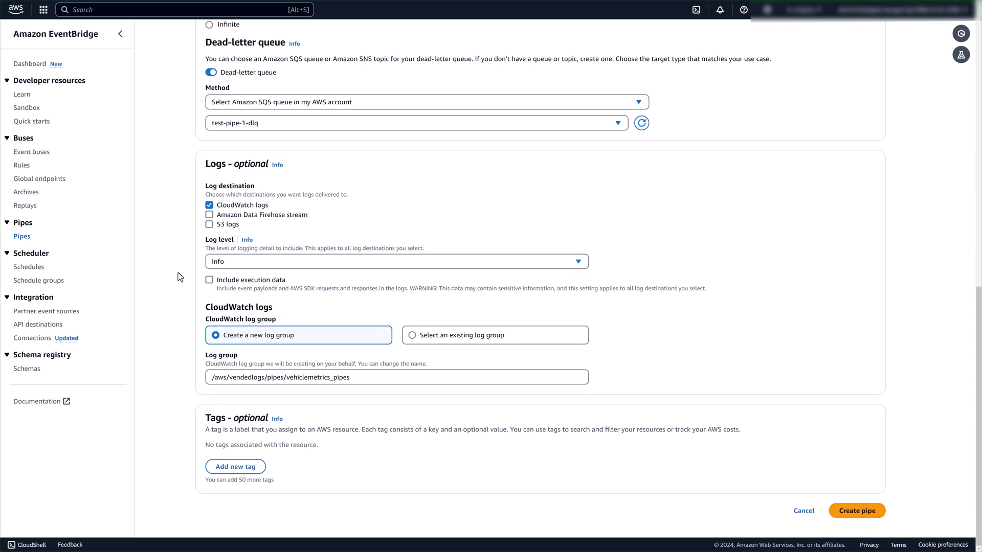
left_click(209, 282)
left_click(861, 514)
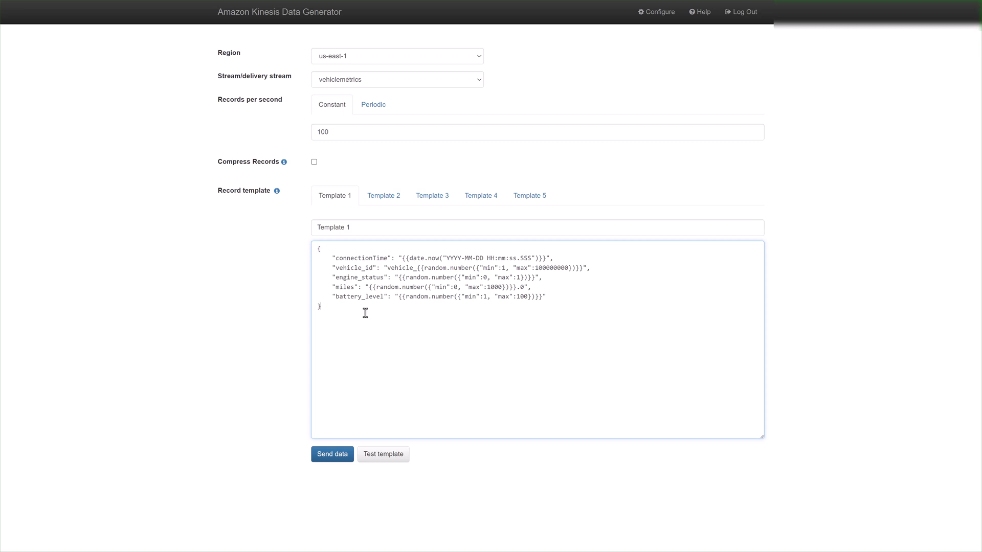
- Switch to Amazon Kinesis Data Generator, test Template 1 with sample records, and send its data to the vehiclemetrics stream
key("ctrl+a")
left_click(353, 263)
double_click(359, 258)
left_click(360, 269)
left_click(380, 456)
left_click(612, 225)
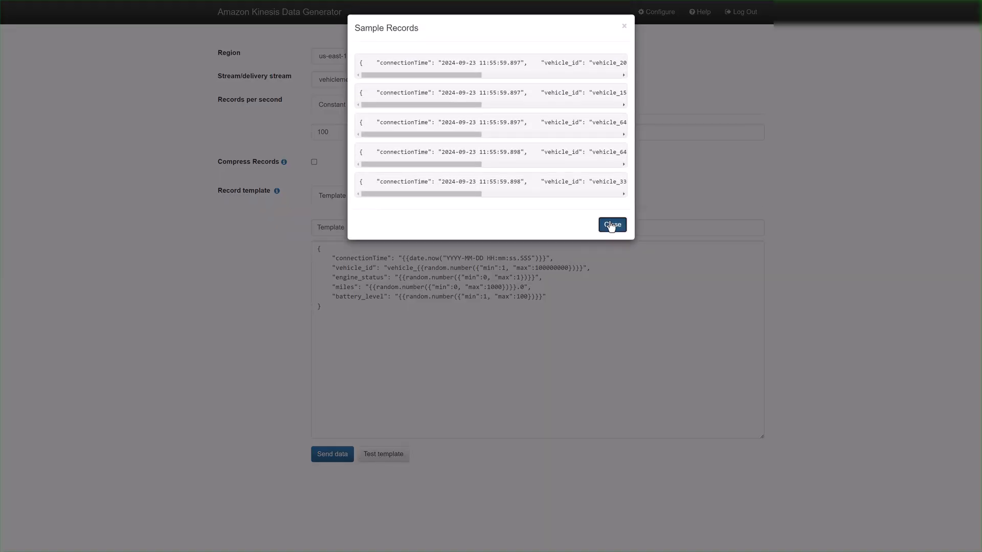
left_click(415, 279)
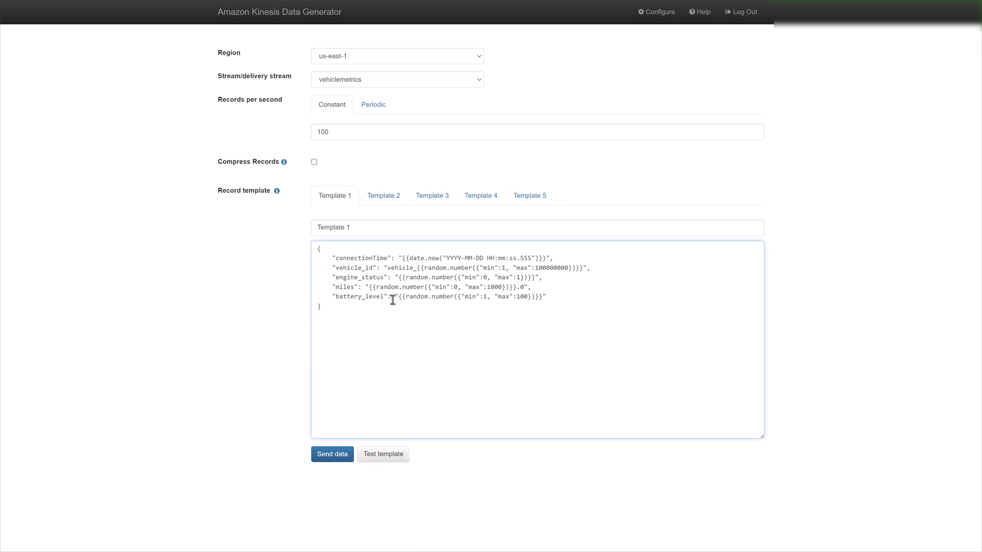
left_click(333, 458)
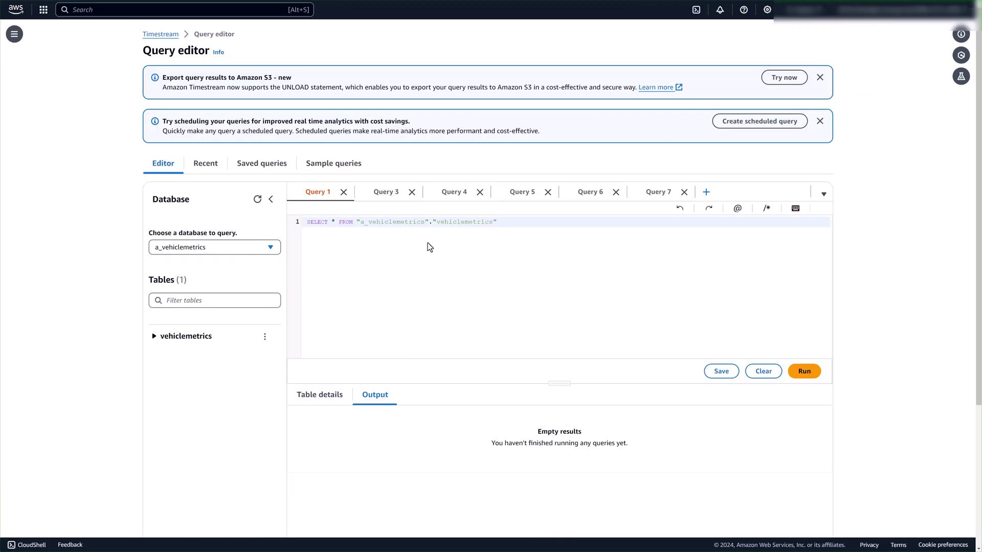
- Switch to the Timestream query editor, run the SELECT * query on "a_vehiclemetrics"."vehiclemetrics" and inspect the returned rows
left_click(435, 221)
left_click(805, 375)
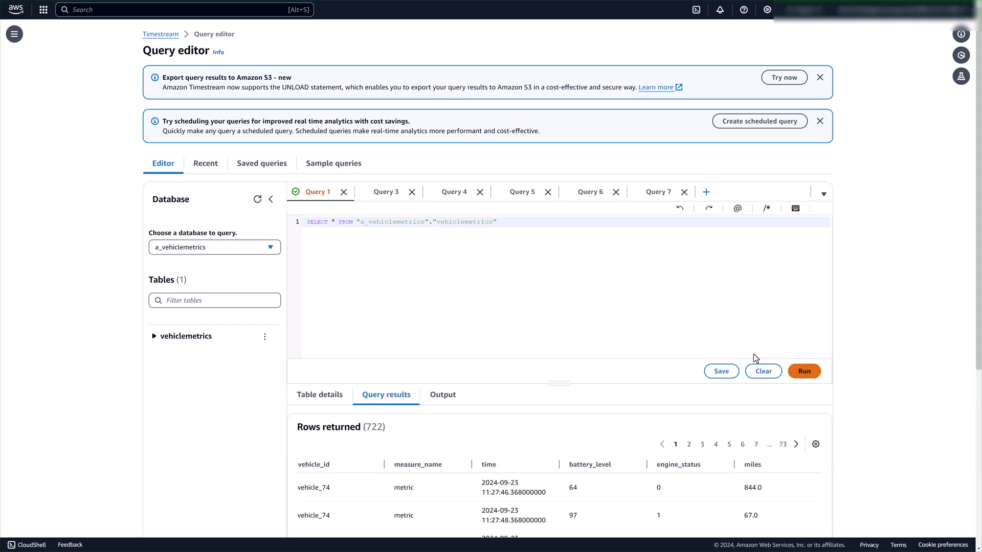
scroll(485, 355, "down", 2)
scroll(486, 355, "down", 1)
scroll(483, 351, "up", 3)
scroll(504, 395, "down", 2)
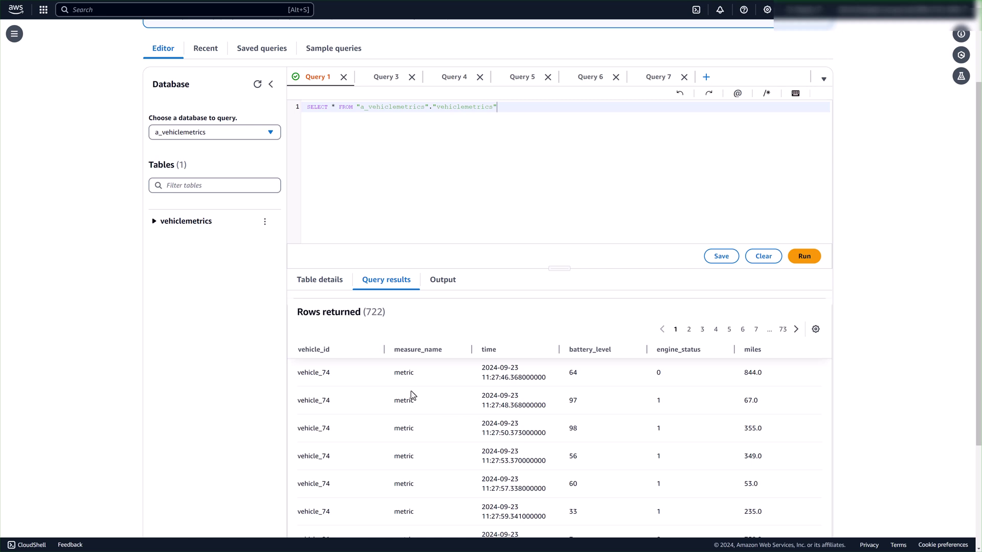
scroll(413, 395, "down", 1)
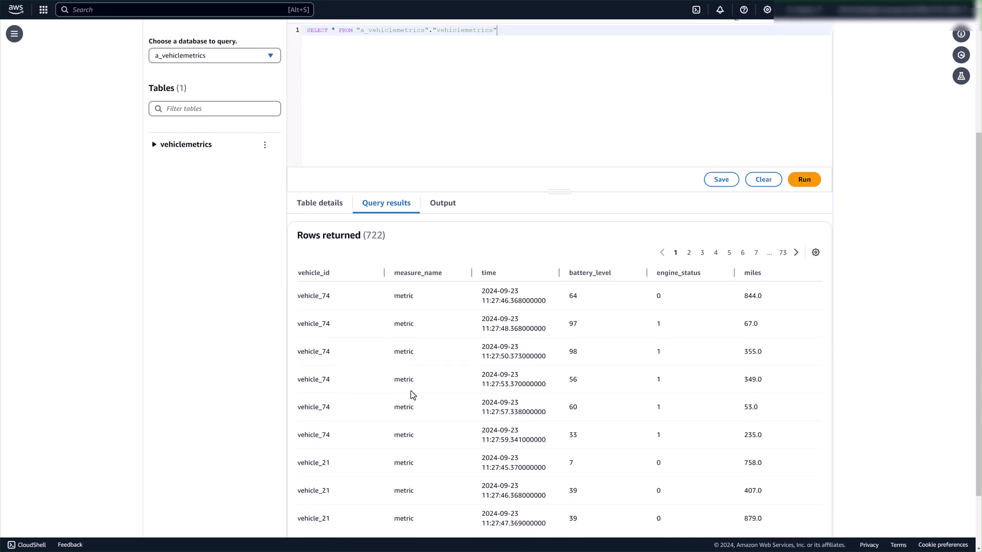